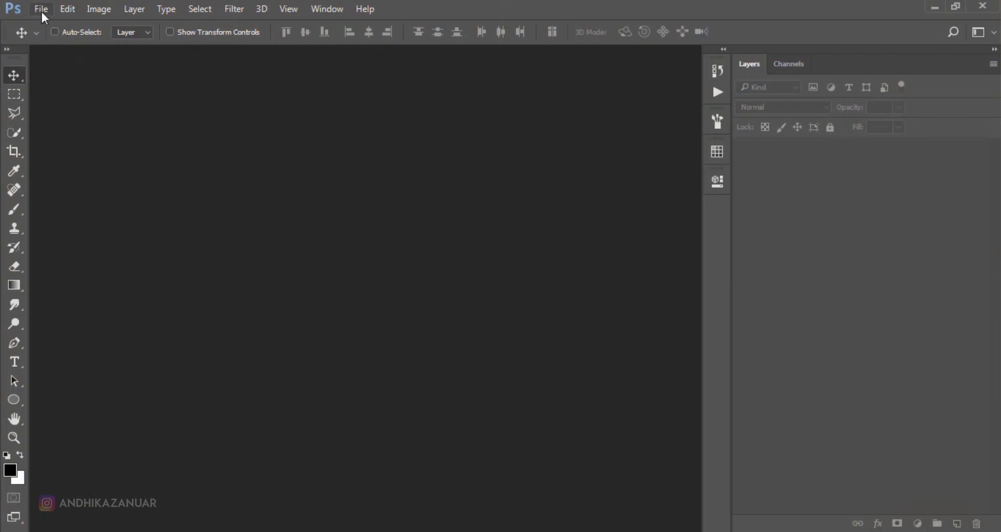
Create a new 2700 × 3000 px, 200 ppi document with a grey background
left_click(42, 12)
left_click(54, 26)
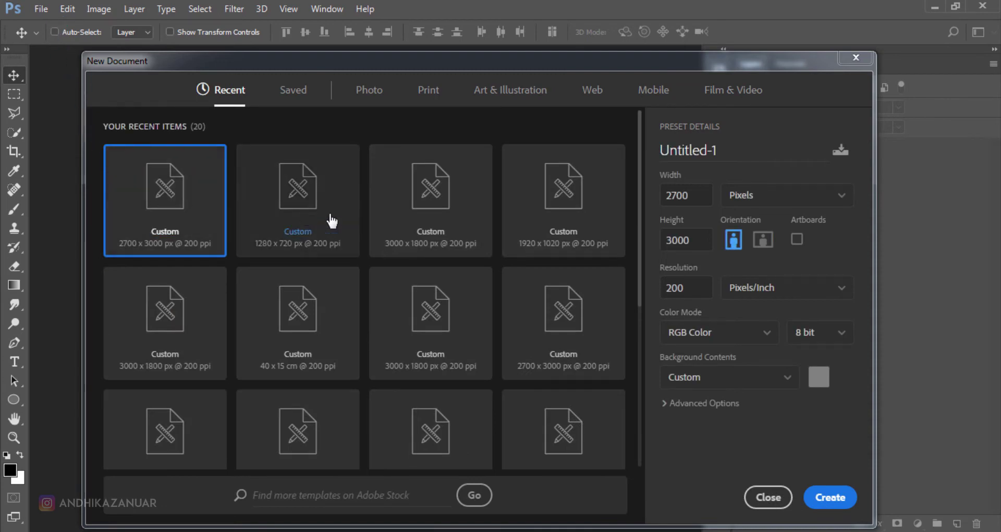
left_click(684, 198)
left_click(694, 237)
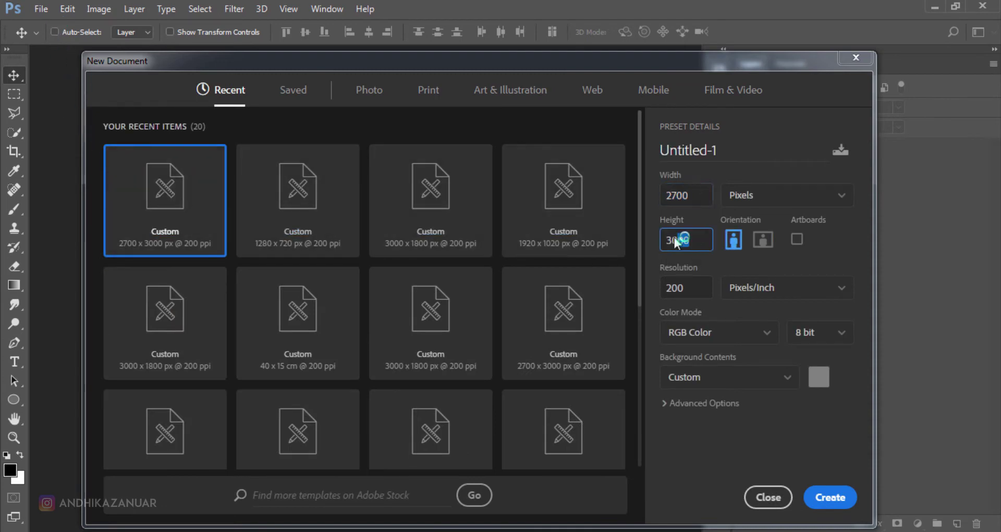
left_click(829, 497)
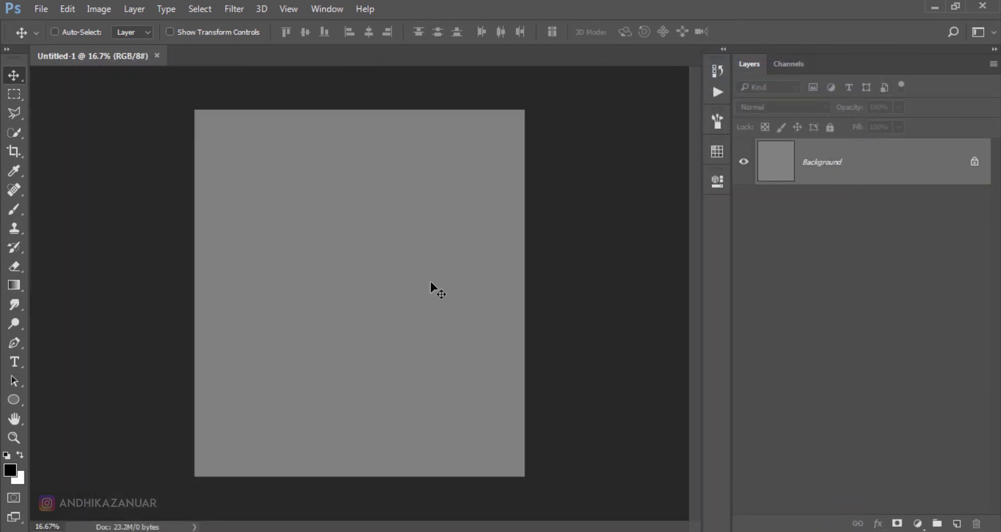
Embed the blur_background image and stretch its top and bottom edges to the canvas edges
scroll(430, 282, "up", 1)
scroll(430, 282, "up", 1)
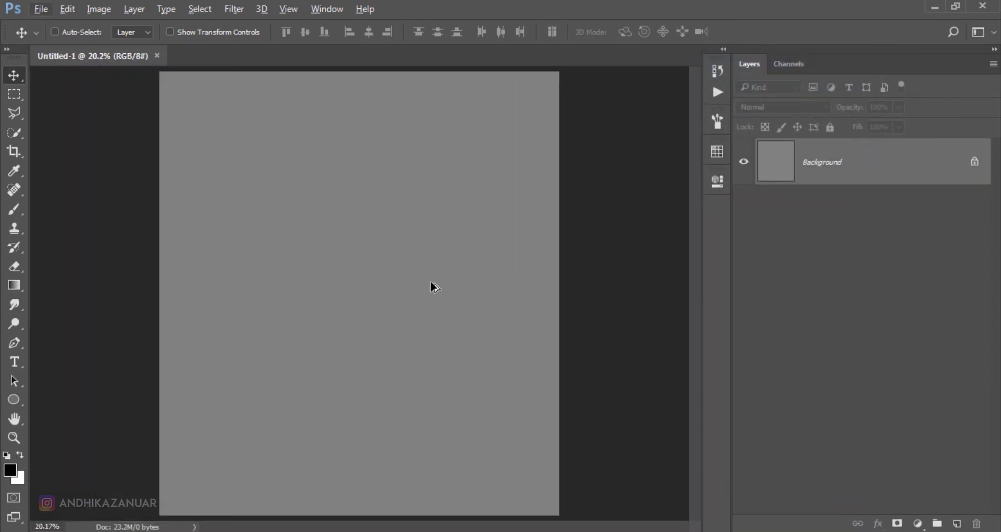
left_click(42, 10)
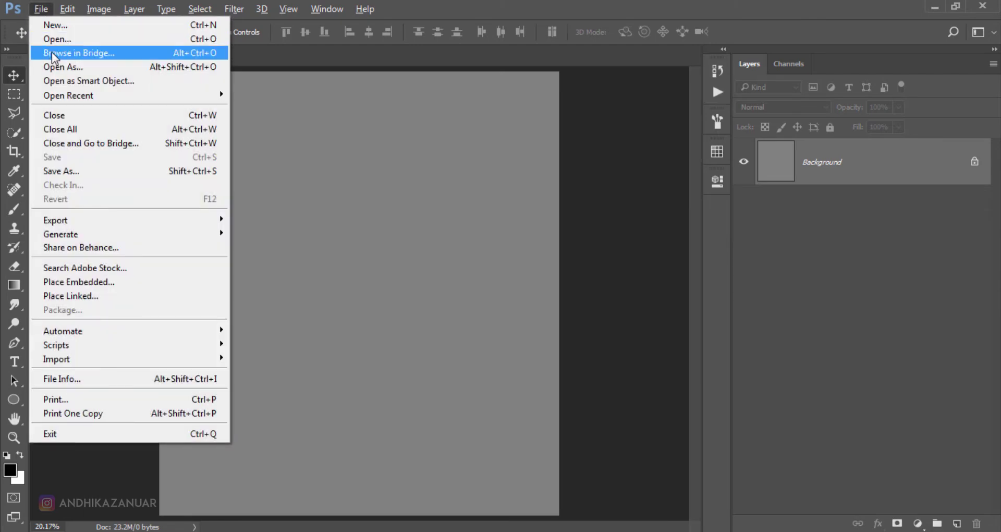
left_click(96, 282)
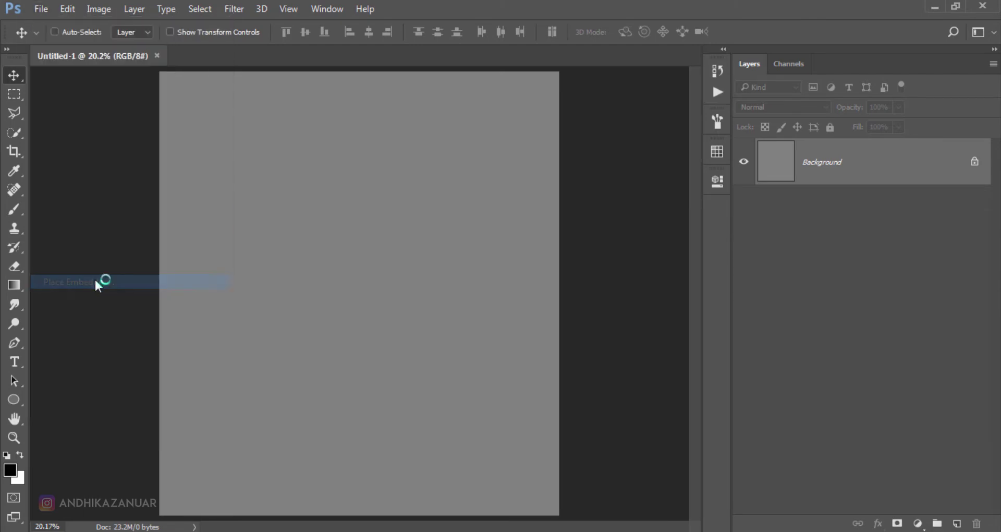
left_click(157, 159)
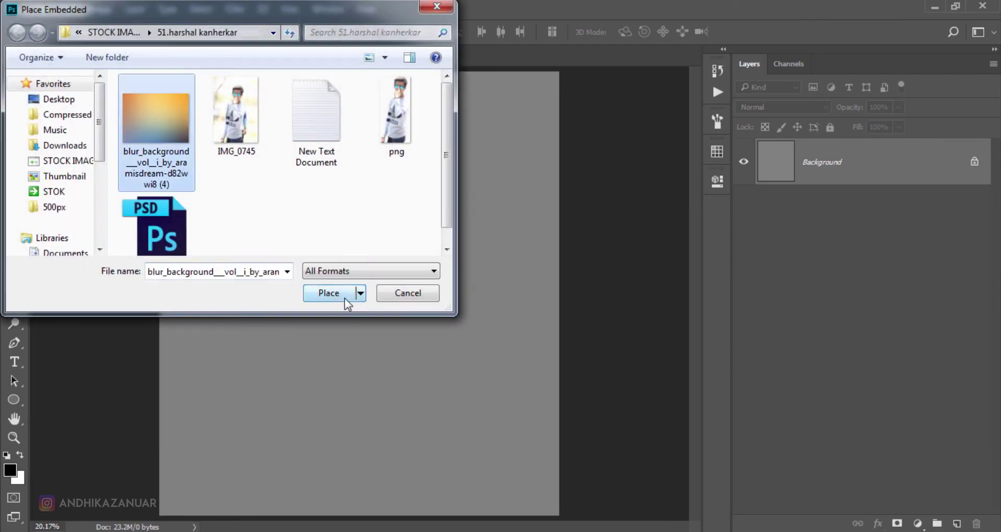
left_click(328, 293)
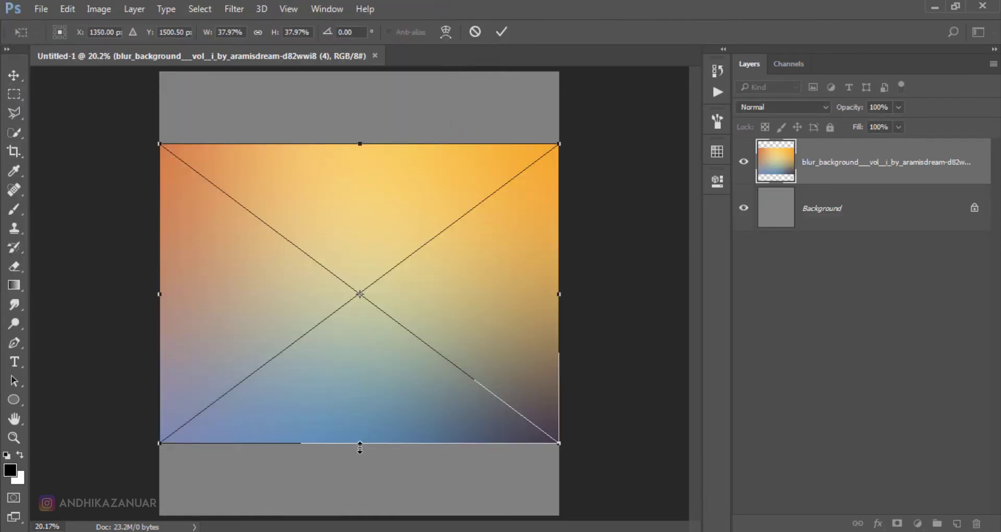
left_click_drag(358, 444, 361, 513)
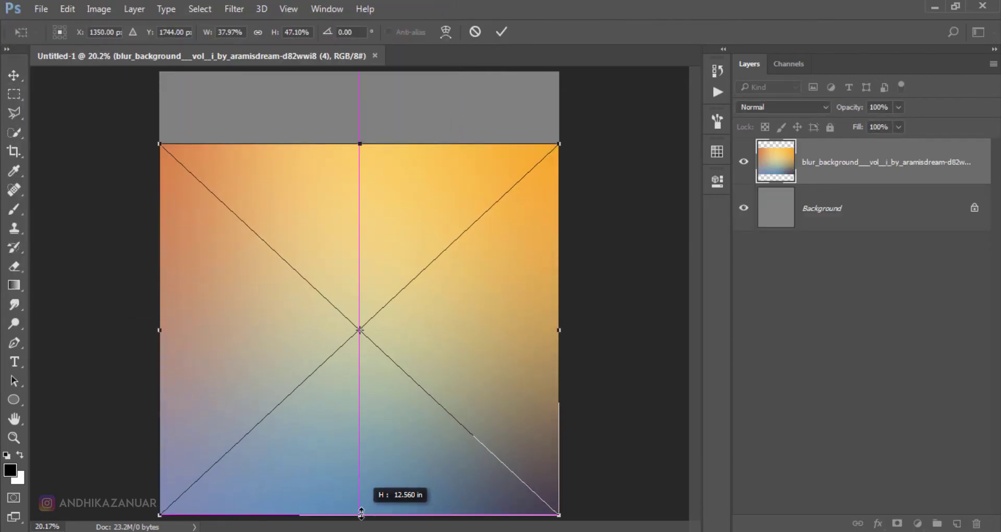
left_click_drag(356, 143, 359, 77)
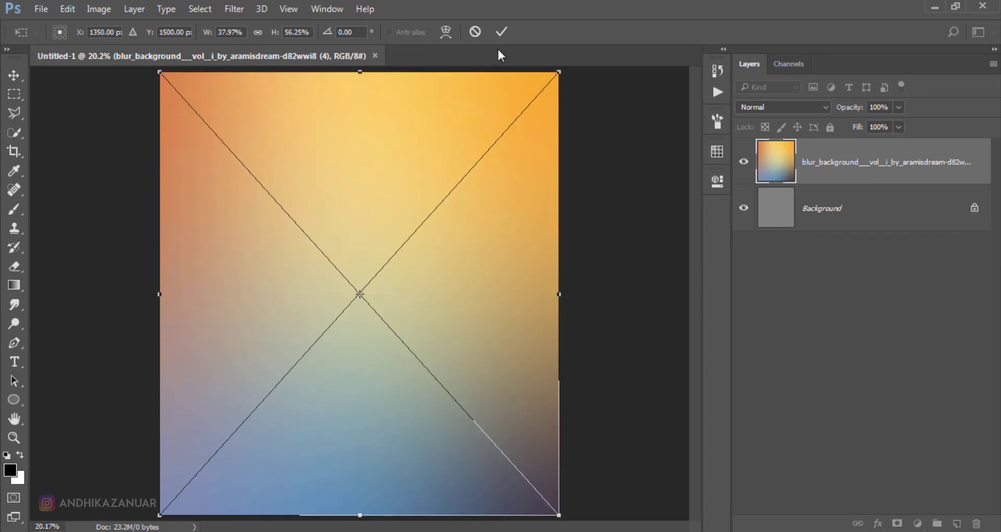
left_click(501, 32)
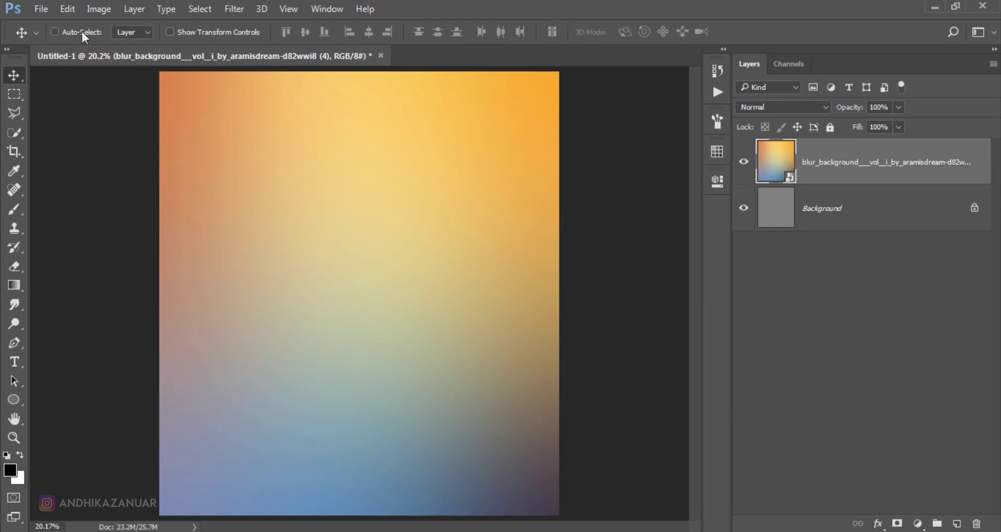
Embed the png cutout of the man and scale it down to about 20.7%
left_click(41, 11)
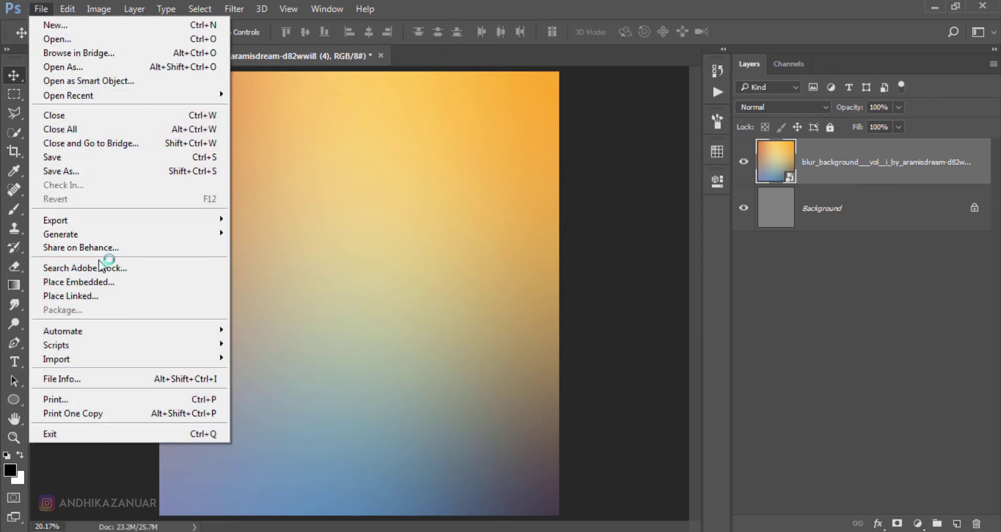
left_click(111, 281)
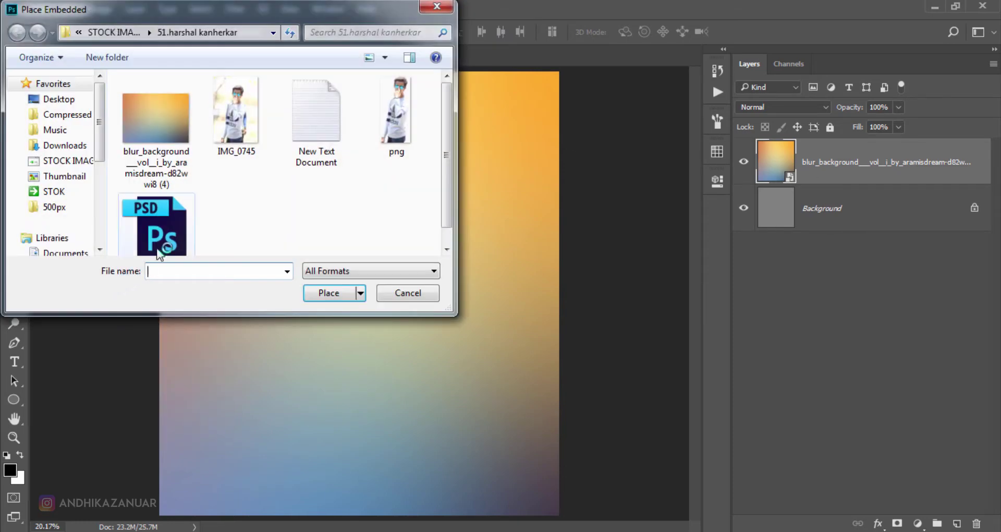
left_click(236, 136)
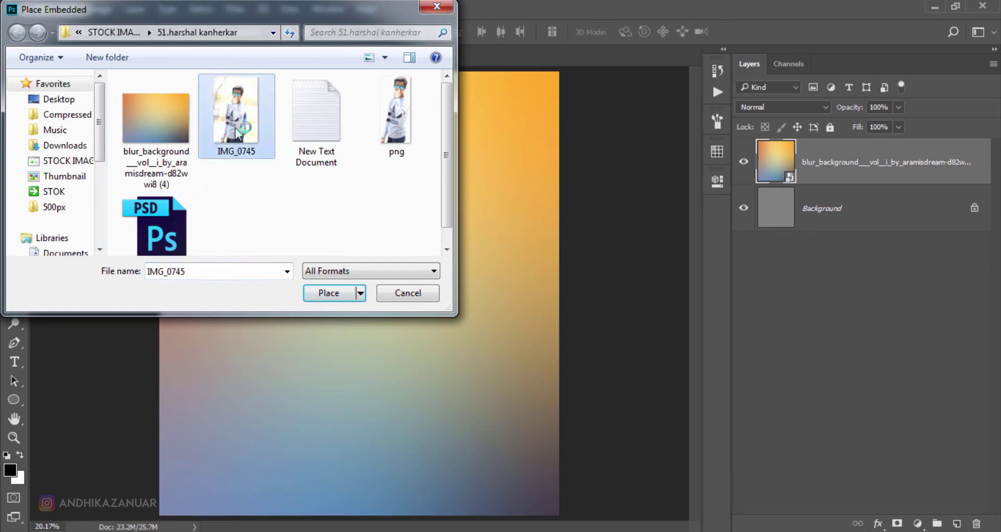
left_click(403, 142)
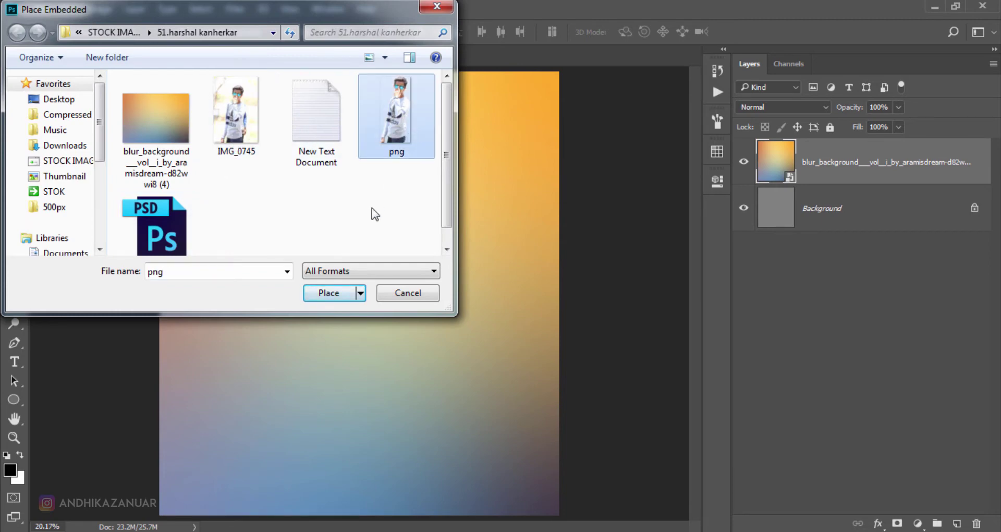
left_click(329, 293)
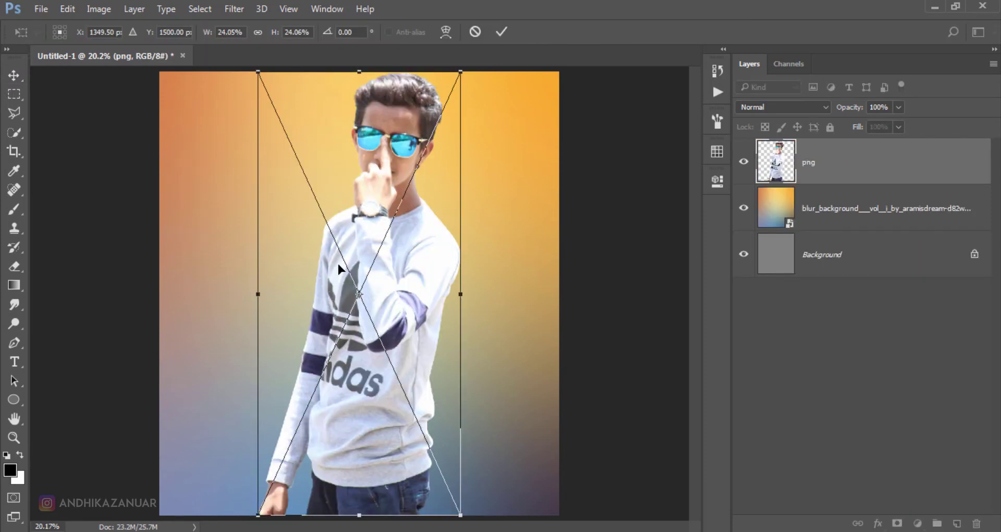
left_click_drag(461, 72, 438, 135)
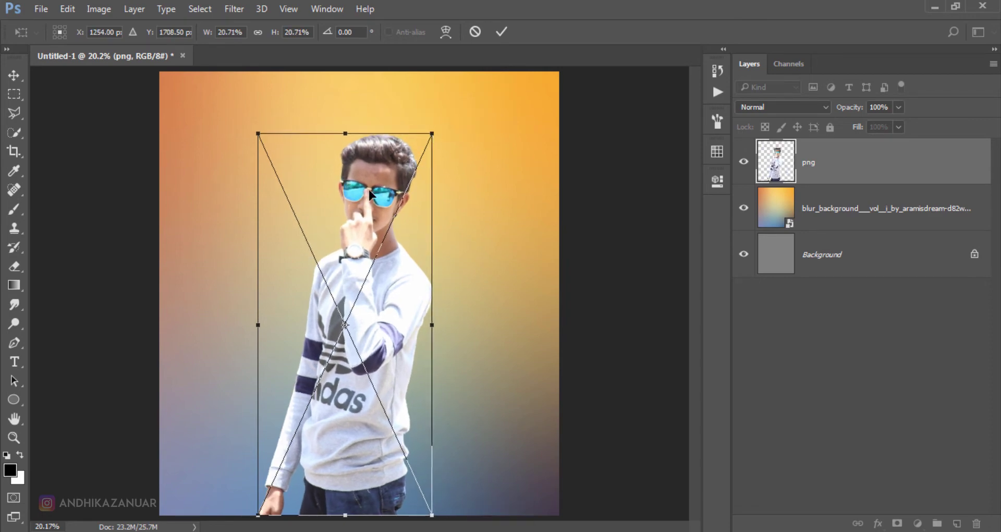
left_click(500, 32)
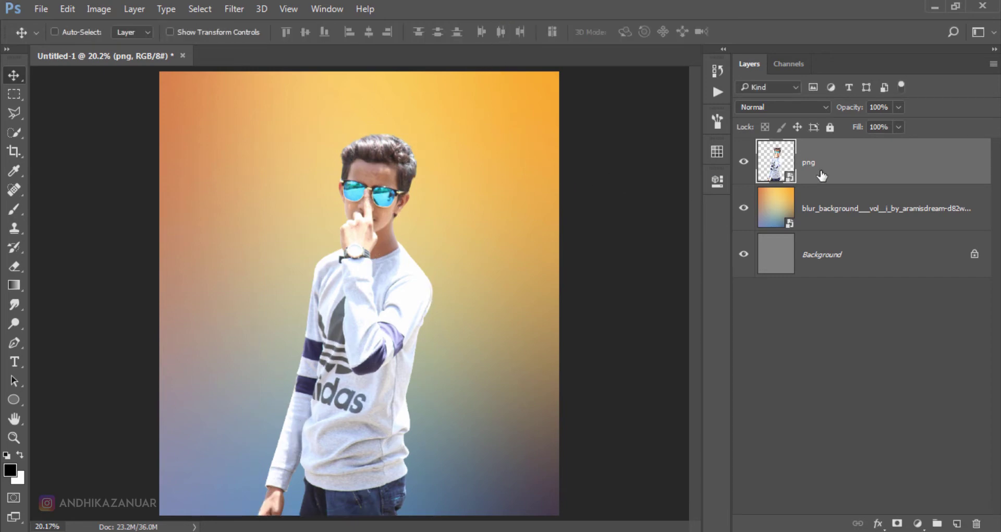
Add a new layer clipped to the png, name it 'color light', and set it to Overlay
left_click(956, 523)
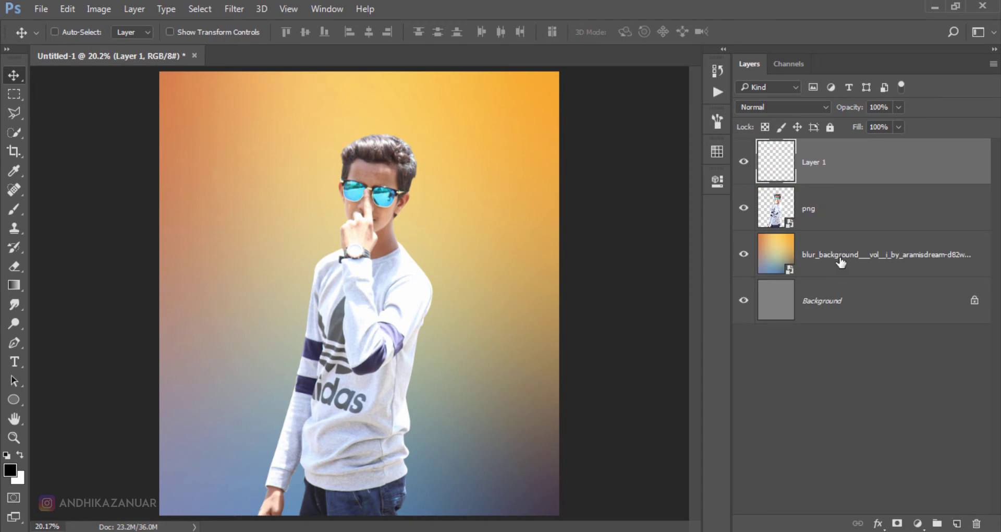
right_click(823, 181)
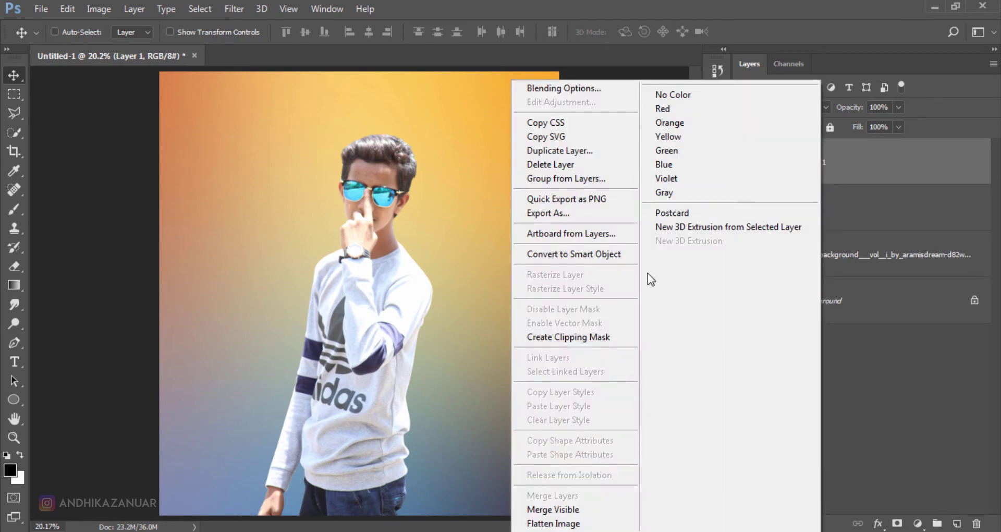
left_click(595, 336)
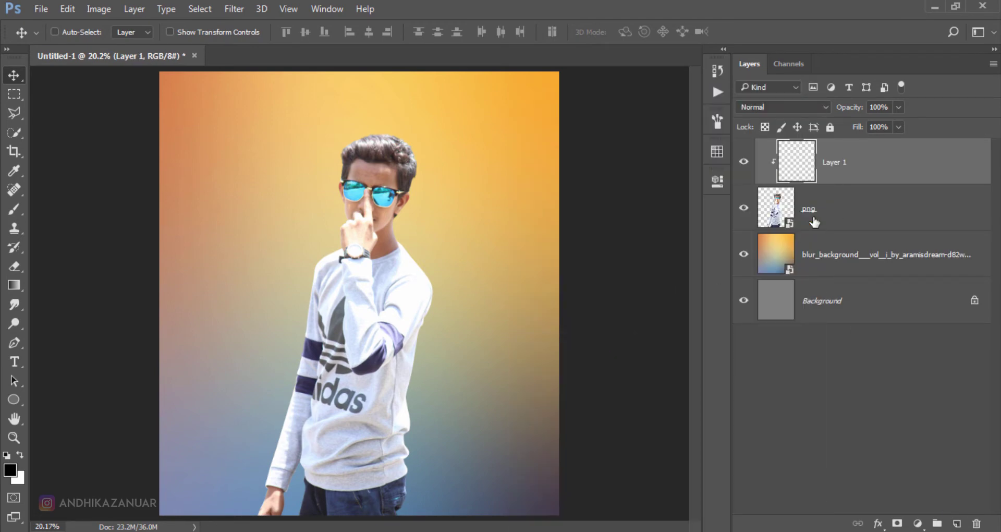
double_click(834, 163)
type("colur")
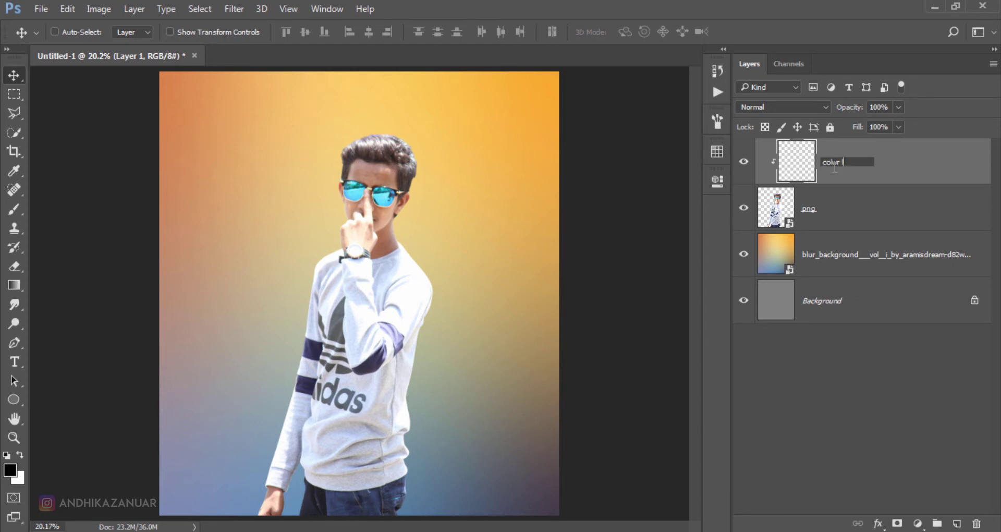
key("Return")
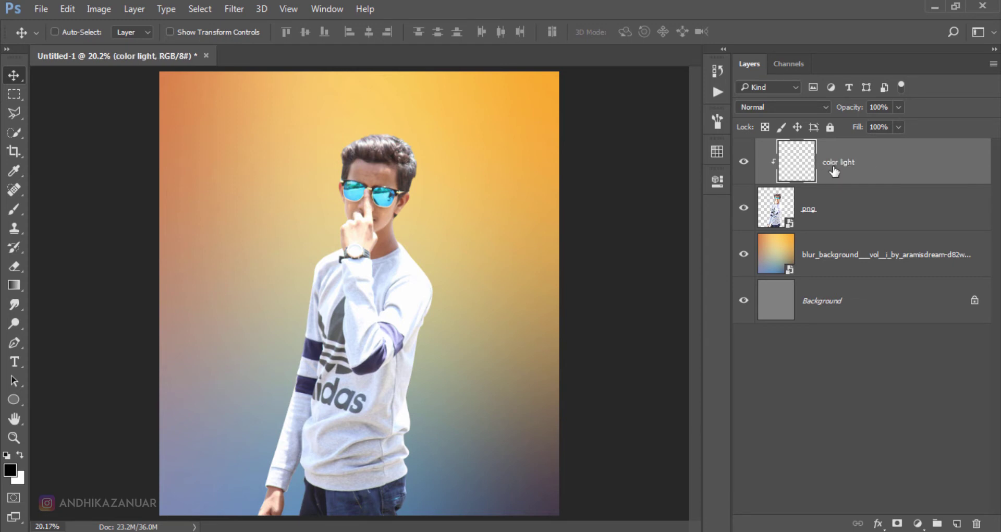
left_click(776, 108)
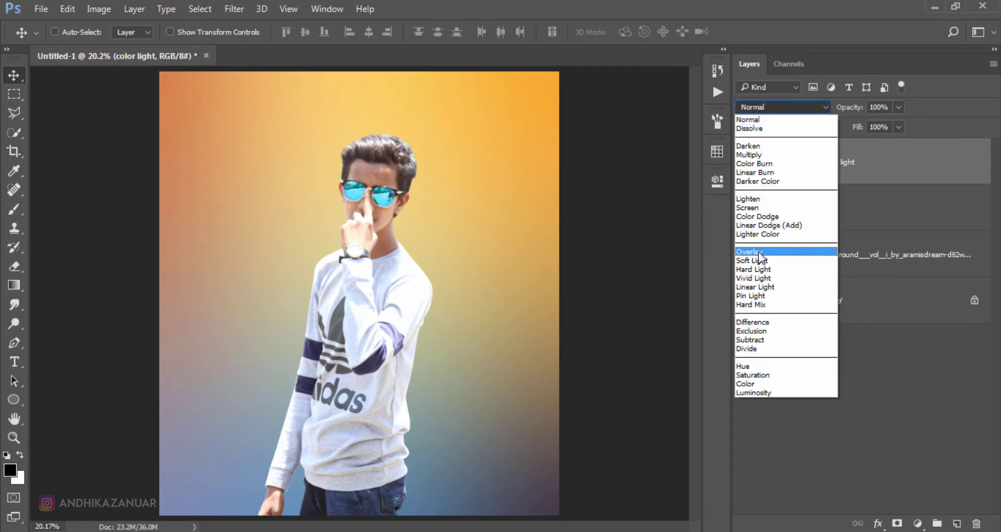
left_click(760, 252)
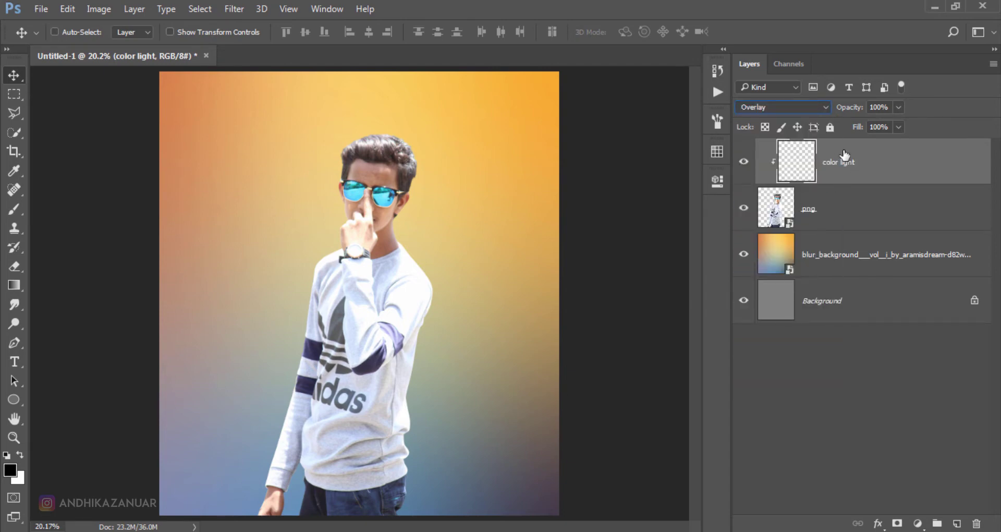
Choose a soft round brush at 0% hardness, enlarged to about 1000 px
left_click(15, 208)
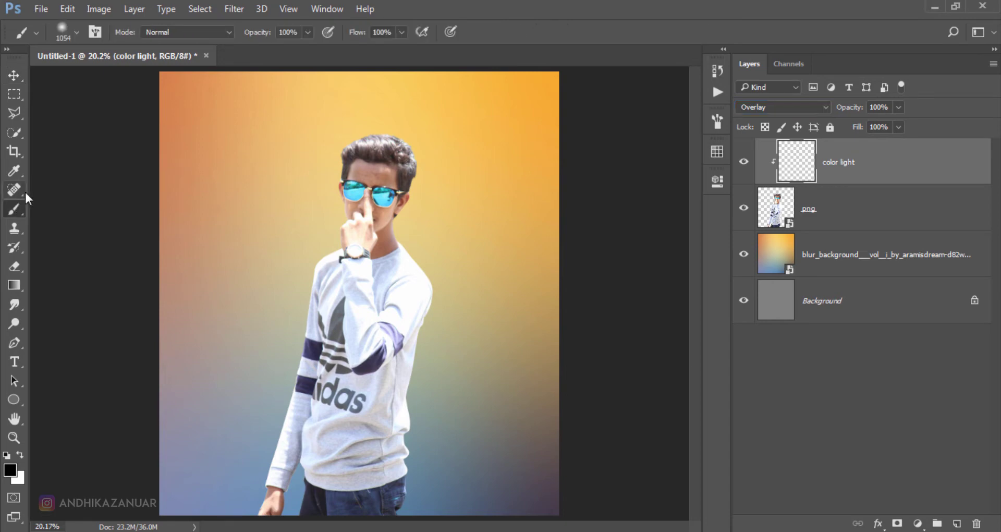
left_click(61, 32)
left_click(40, 150)
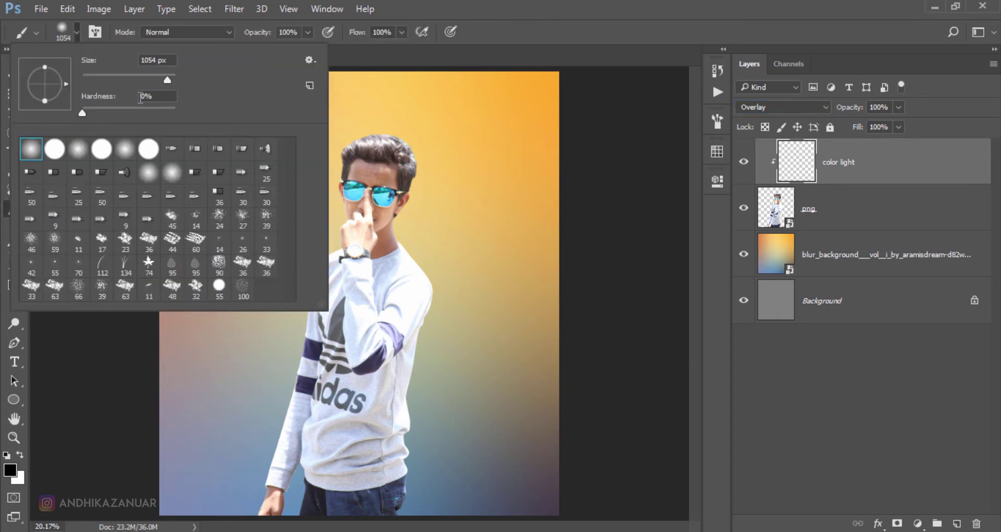
left_click_drag(167, 89, 156, 89)
left_click(385, 66)
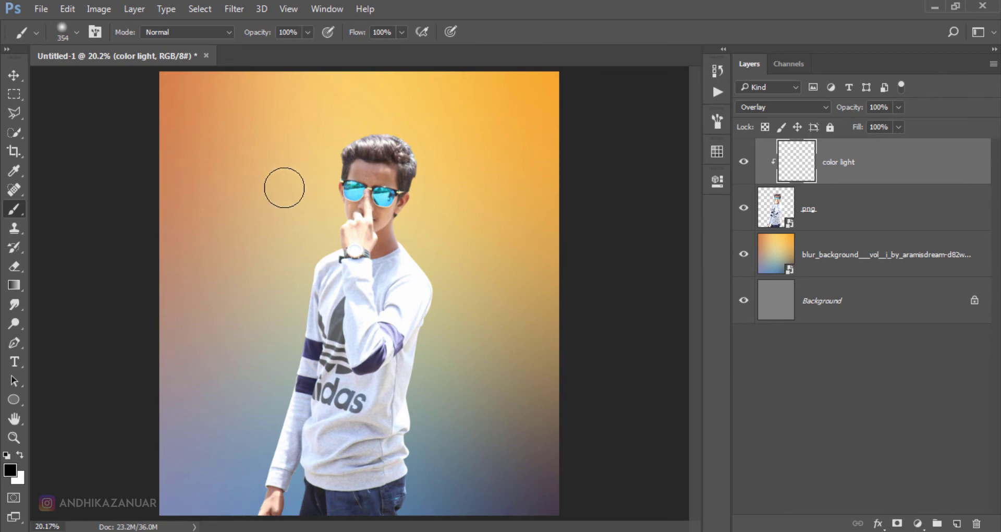
key("bracketright")
key("bracketright")
key("bracketright")
key("bracketright")
key("bracketright")
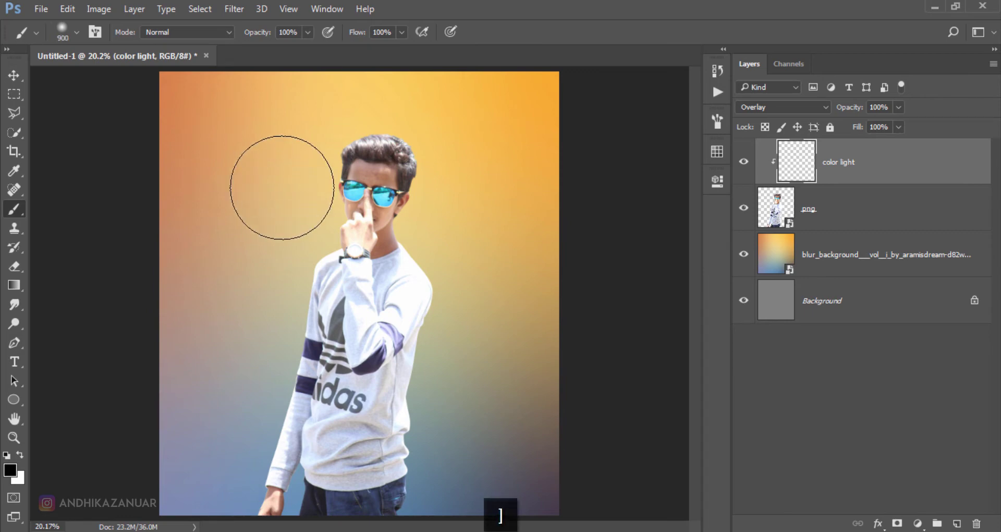
key("bracketright")
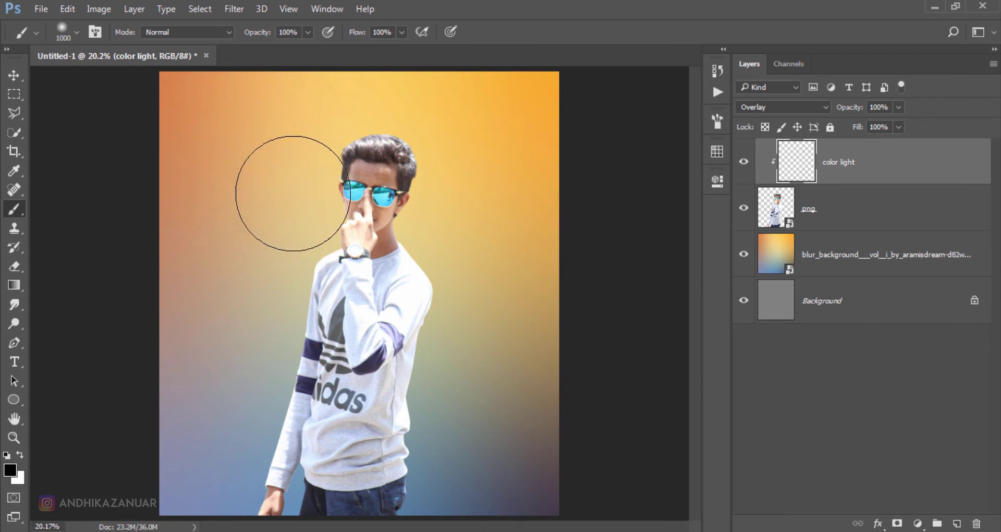
Sample a warm yellow from the backdrop and paint a soft 1200 px glow over the hair
left_click(11, 469)
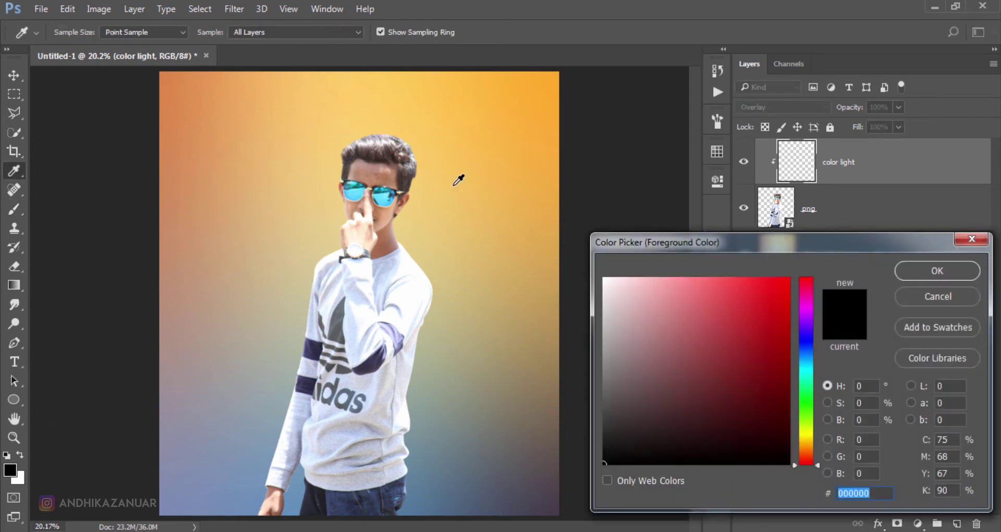
left_click(442, 149)
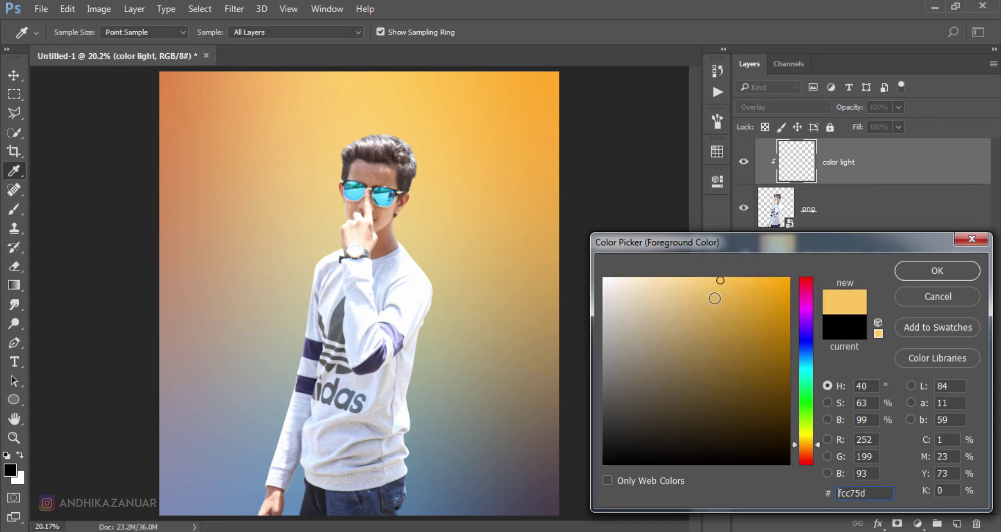
left_click(924, 278)
key("b")
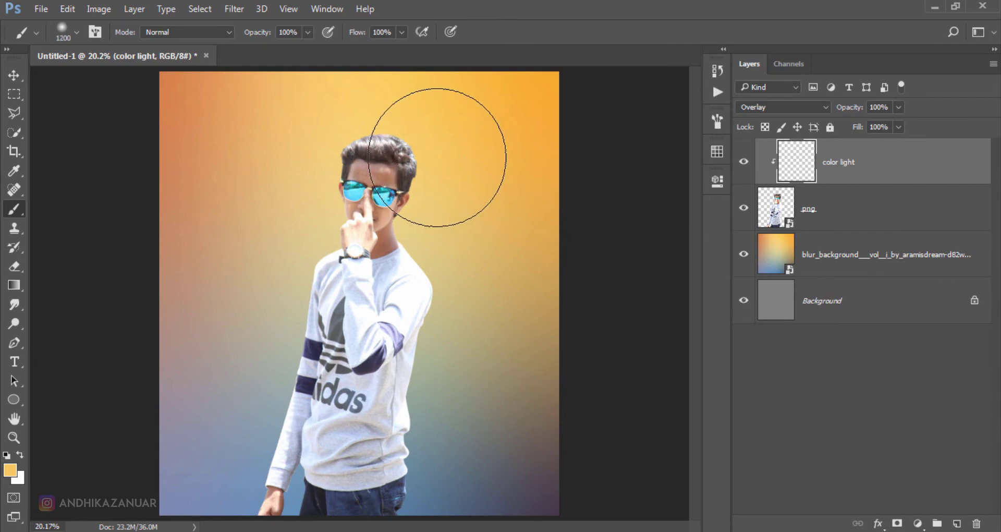
key("bracketright")
left_click(437, 158)
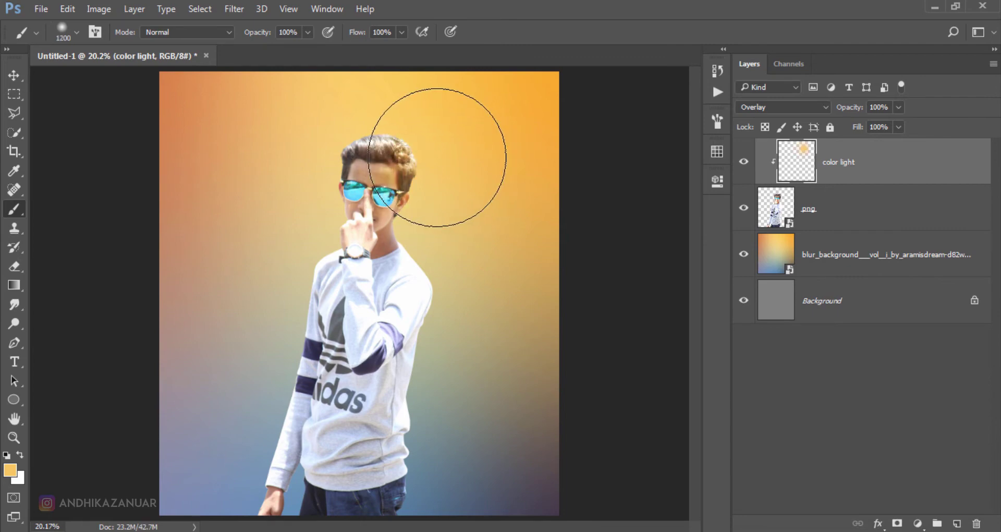
Sample orange from the upper-left backdrop and paint soft light beside the raised hand
left_click(9, 469)
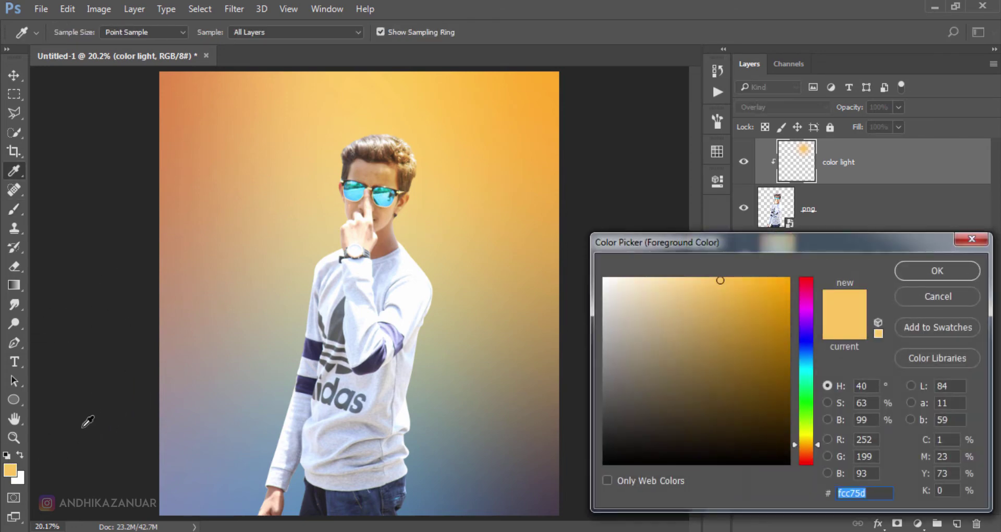
left_click(252, 143)
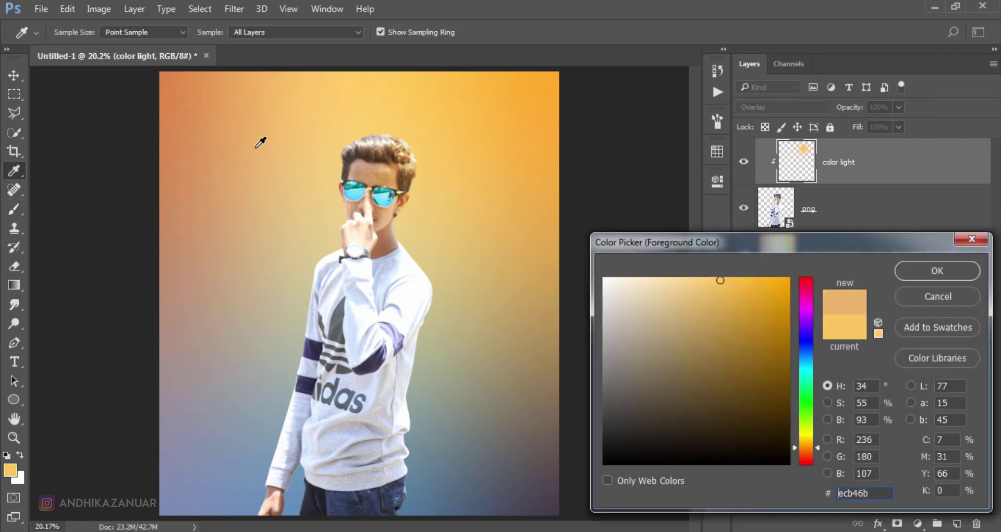
left_click(904, 273)
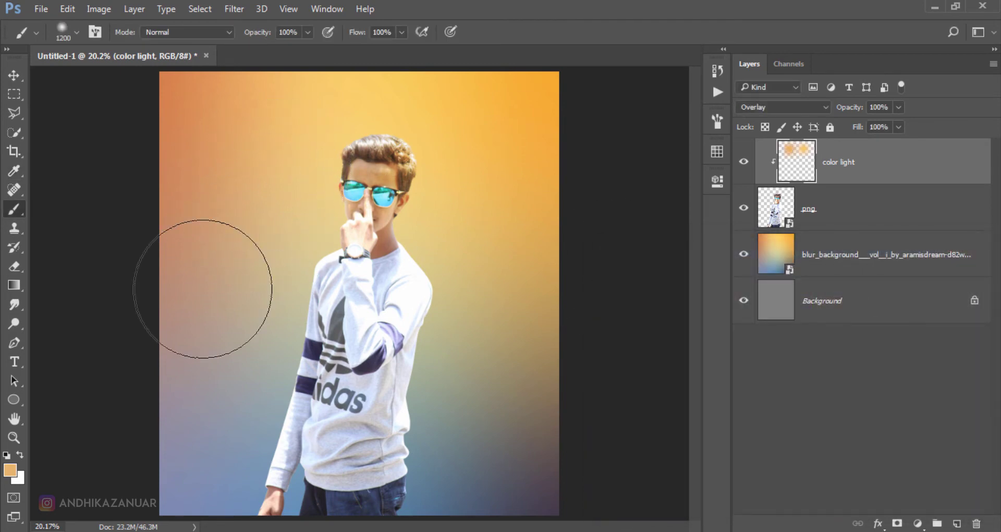
left_click(10, 470)
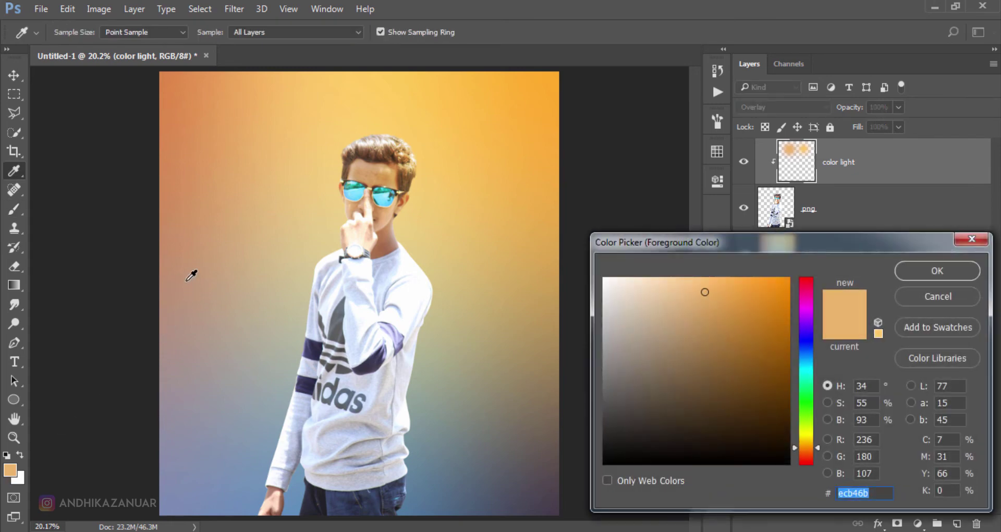
left_click(172, 148)
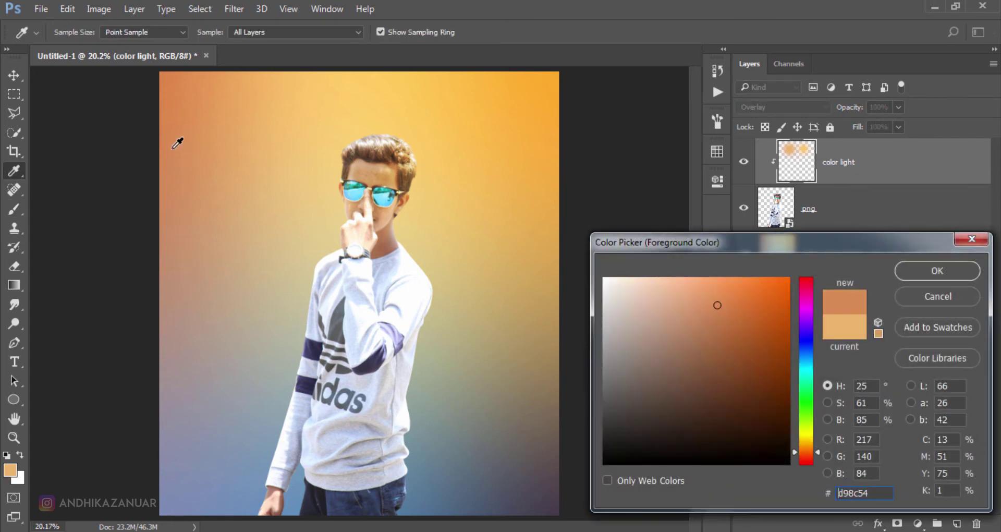
left_click(921, 267)
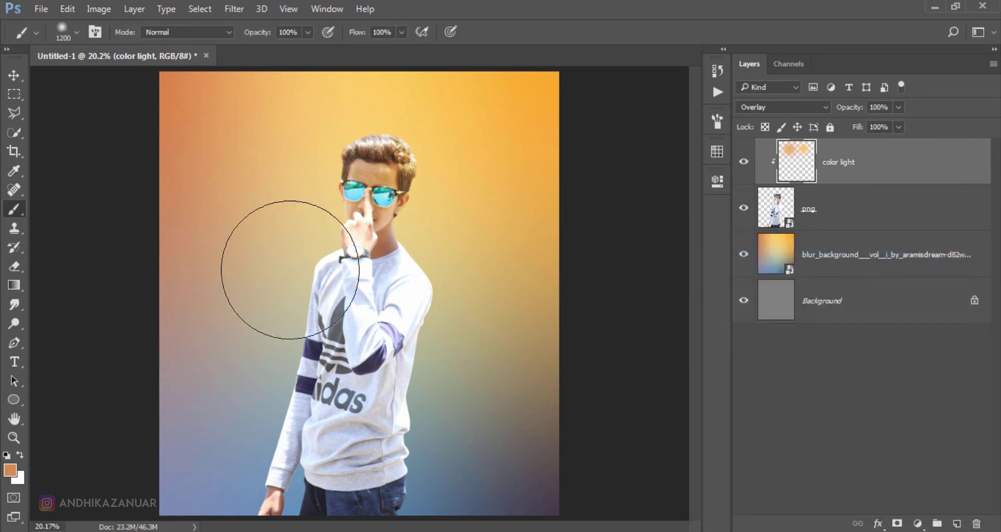
left_click(286, 243)
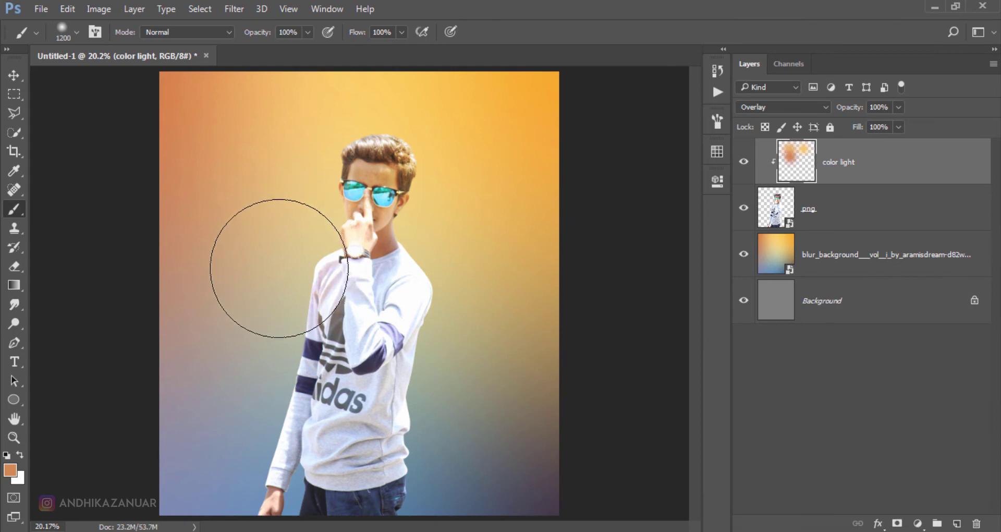
left_click(9, 472)
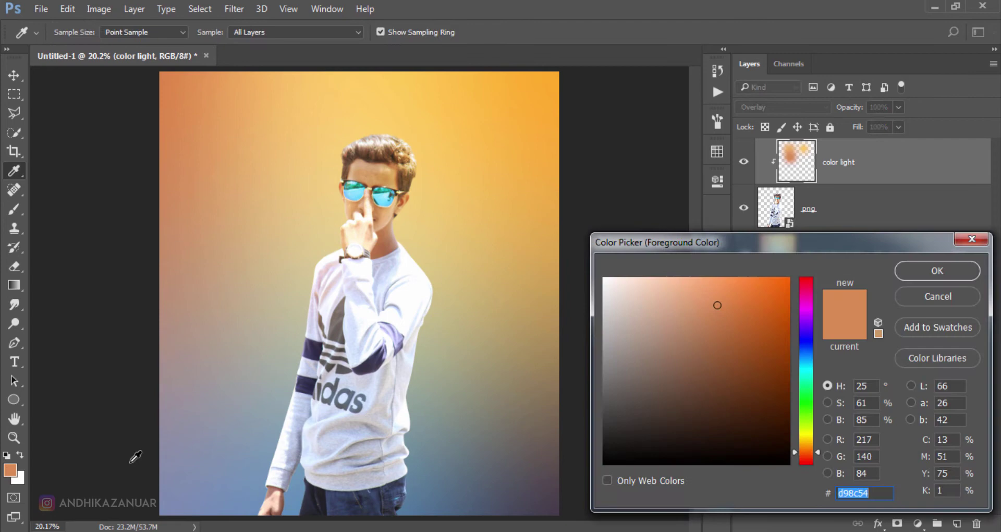
Sample blue from the lower-left backdrop and paint it over the lower left with a 1500 px brush
left_click(228, 470)
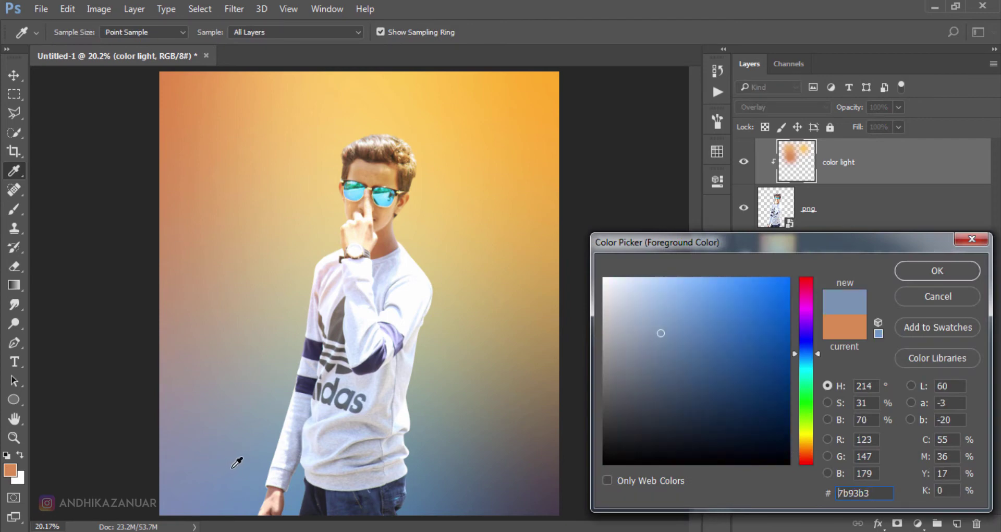
left_click(927, 273)
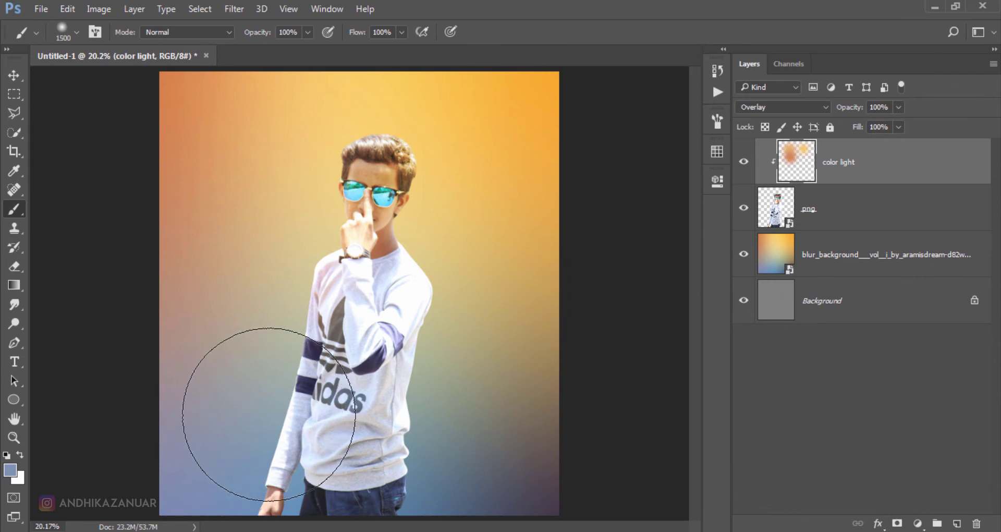
key("bracketright")
key("bracketright")
key("bracketright")
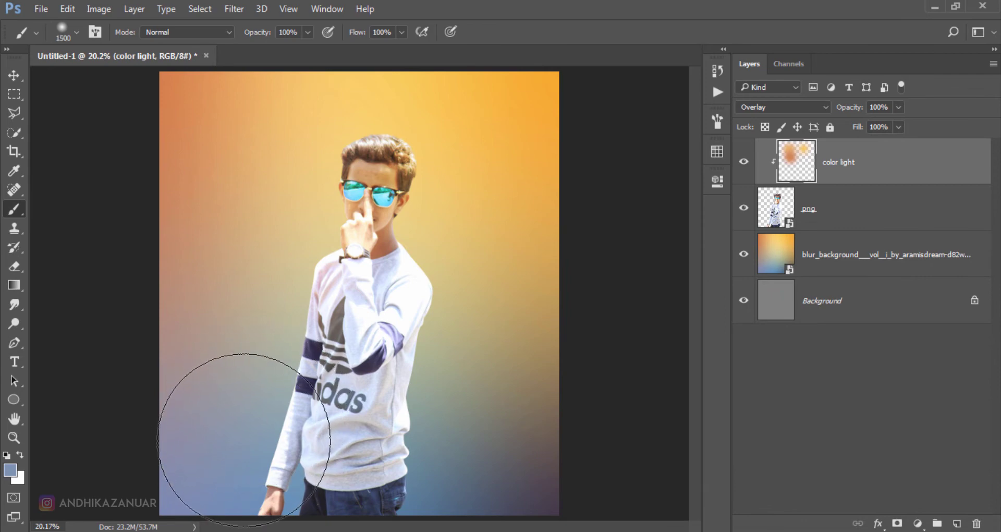
left_click_drag(245, 438, 252, 429)
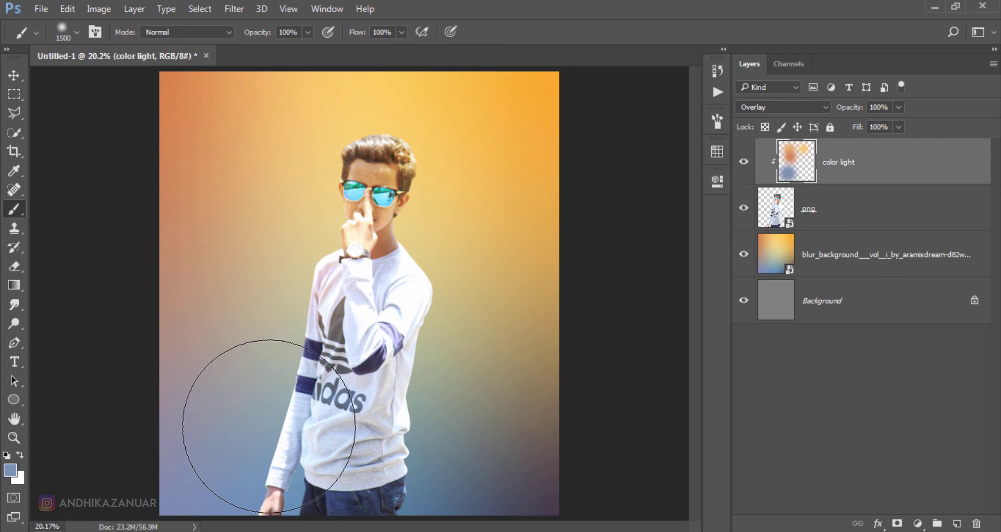
Pick a cool grey (#6c777a) and paint it over the lower right backdrop
left_click(10, 469)
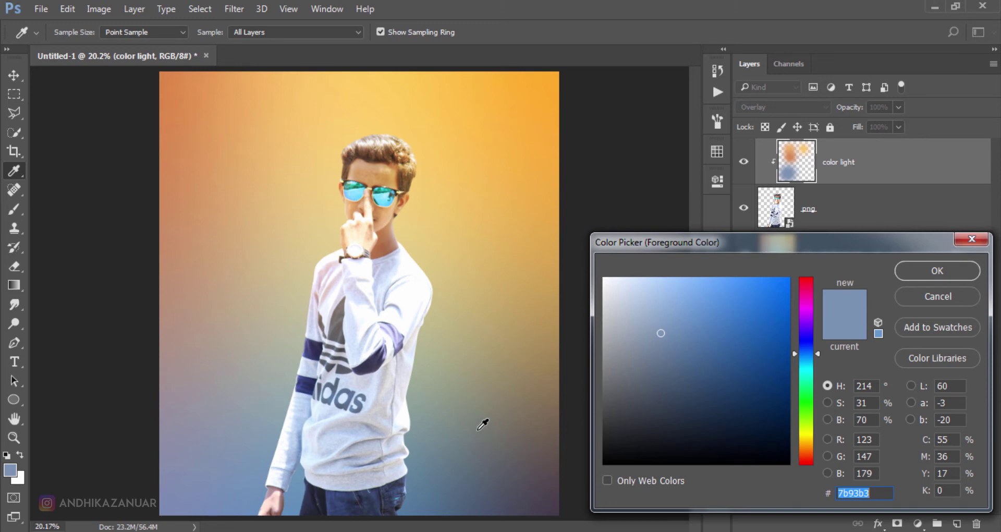
left_click(480, 431)
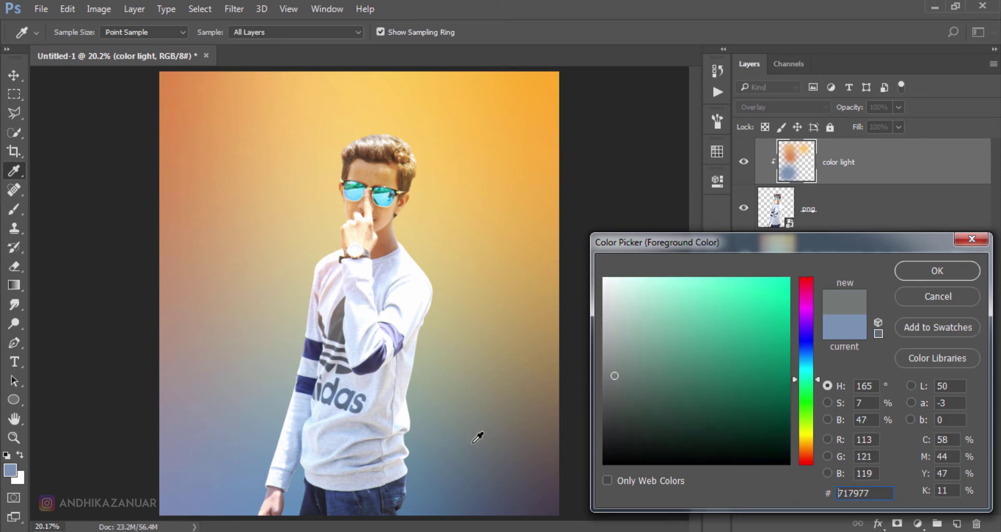
left_click(478, 436)
left_click(963, 270)
key("b")
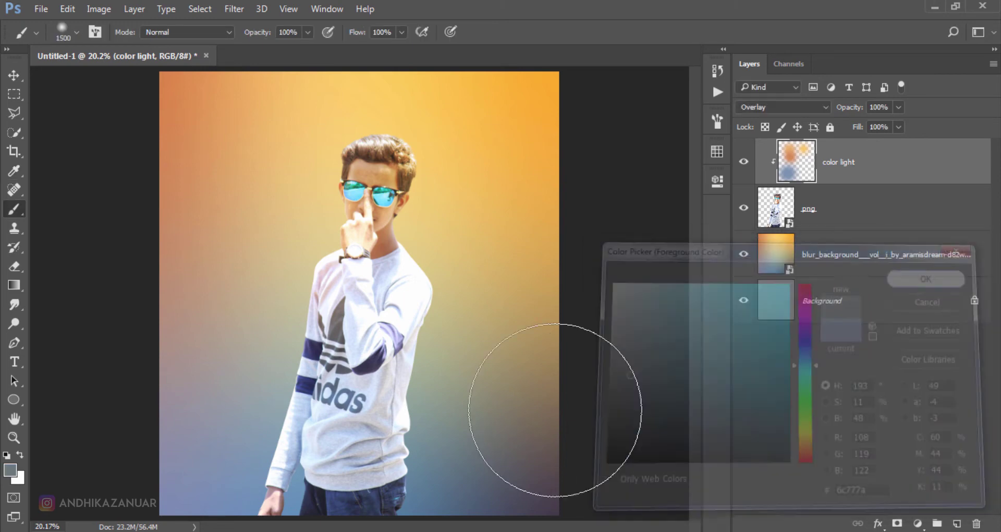
left_click(436, 433)
mouse_move(436, 440)
left_mouse_down()
mouse_move(447, 377)
mouse_move(462, 376)
mouse_move(447, 375)
mouse_move(475, 414)
left_mouse_up()
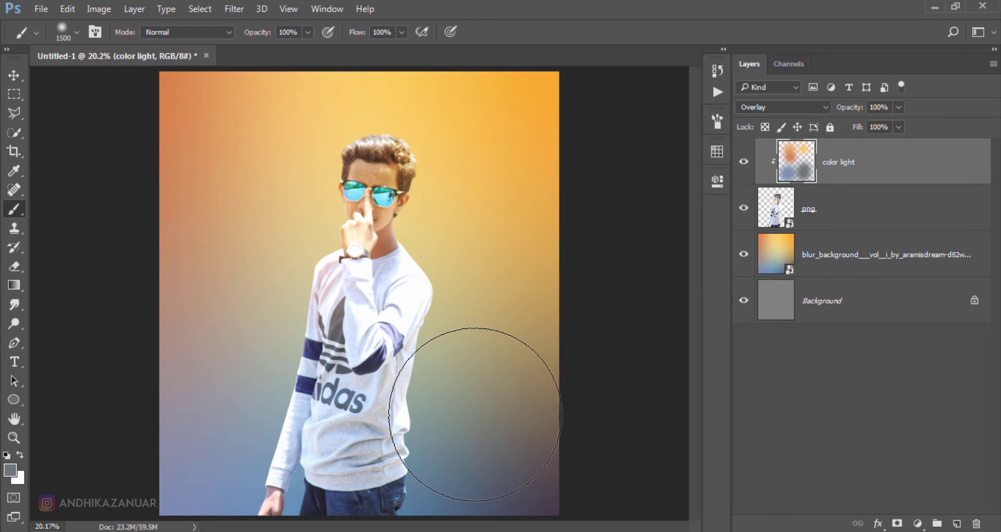
Toggle the color light layer's visibility off and on to compare its effect
left_click(14, 76)
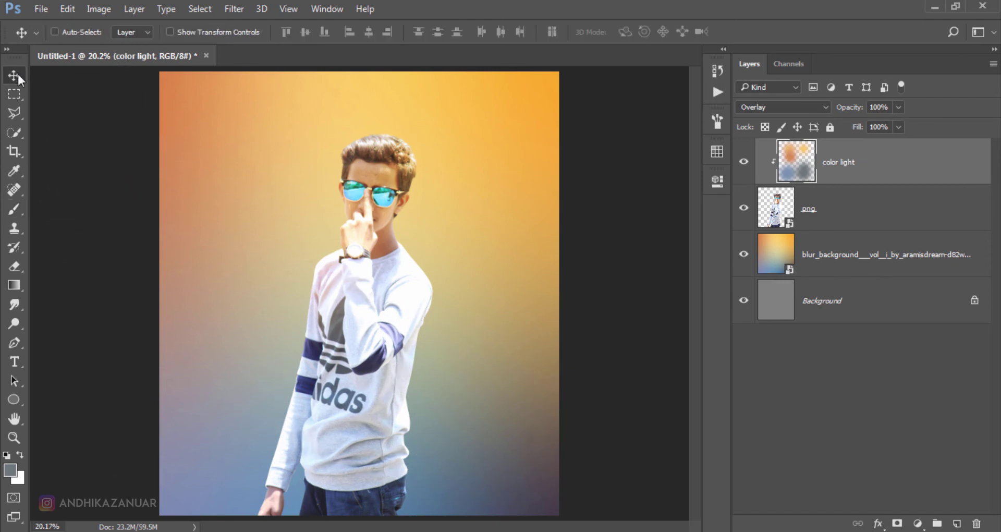
left_click(743, 163)
left_click(743, 163)
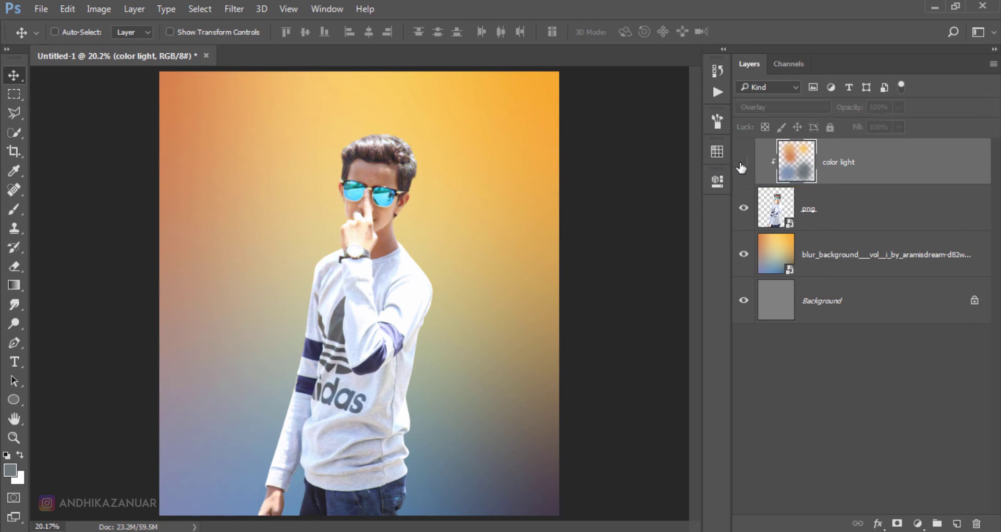
left_click(743, 163)
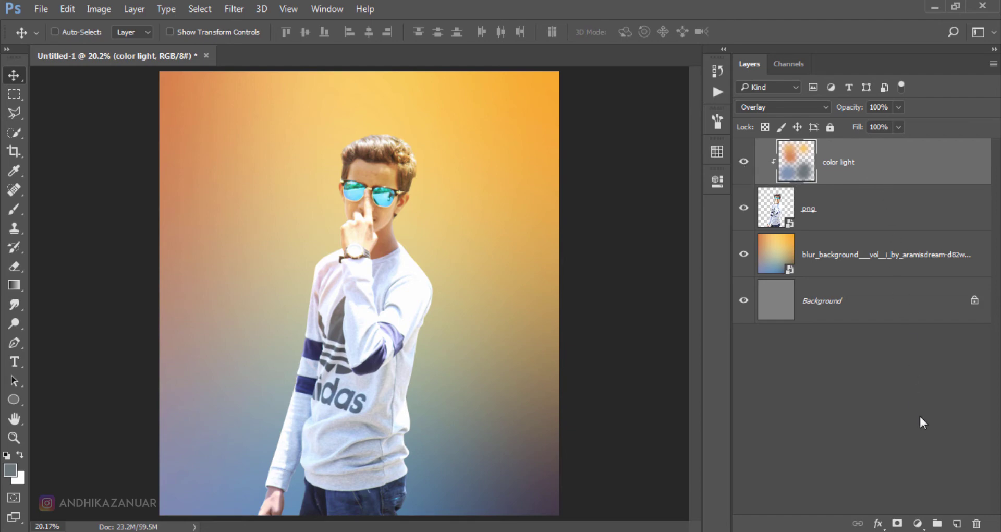
left_click(919, 523)
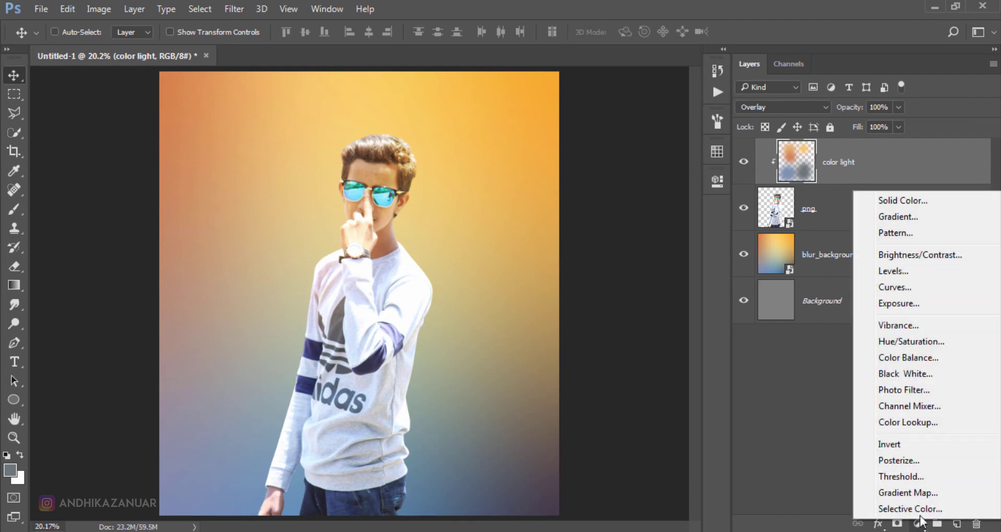
Add a gradient fill layer with Radial style and Reverse ticked
left_click(913, 219)
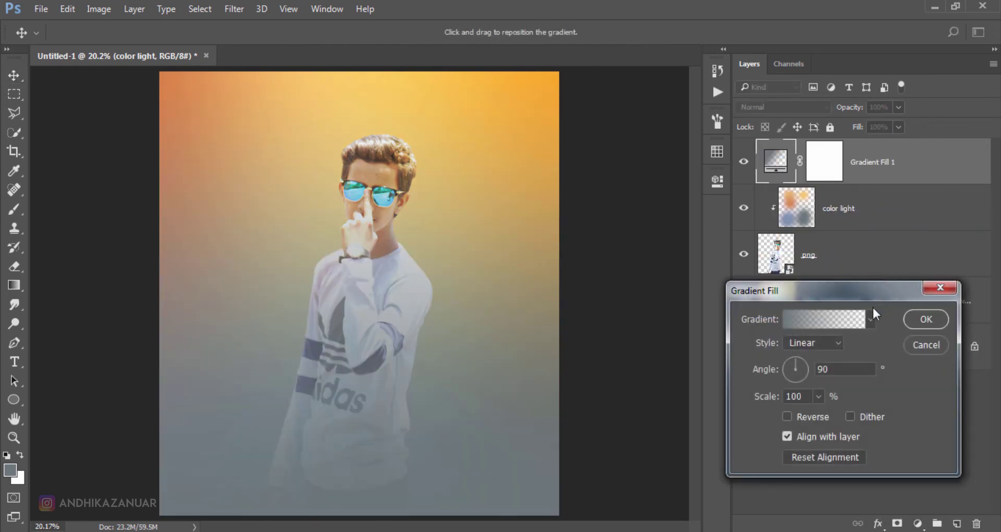
left_click(829, 344)
left_click(820, 362)
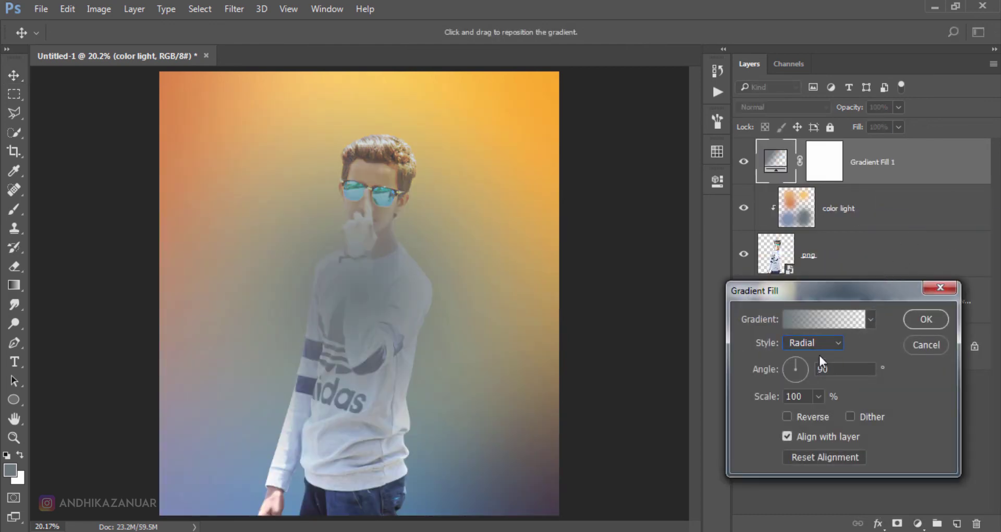
left_click(787, 417)
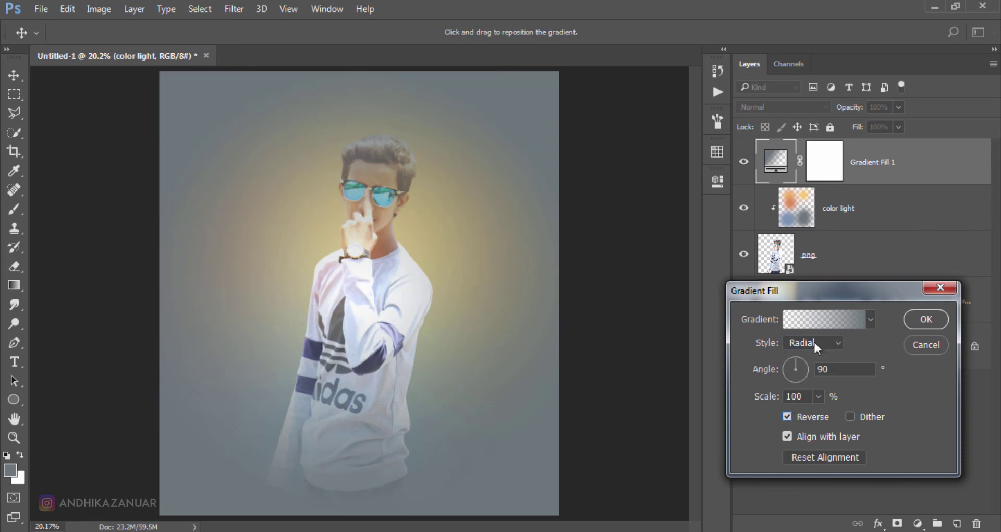
Edit the gradient: delete the right stop and set the left stop to dark grey #323232
left_click(842, 320)
left_click(968, 400)
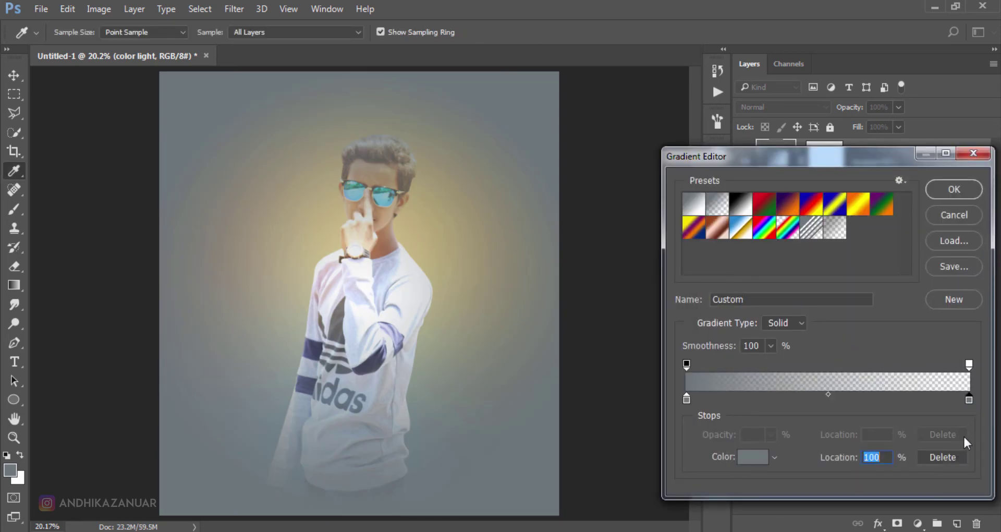
left_click(944, 457)
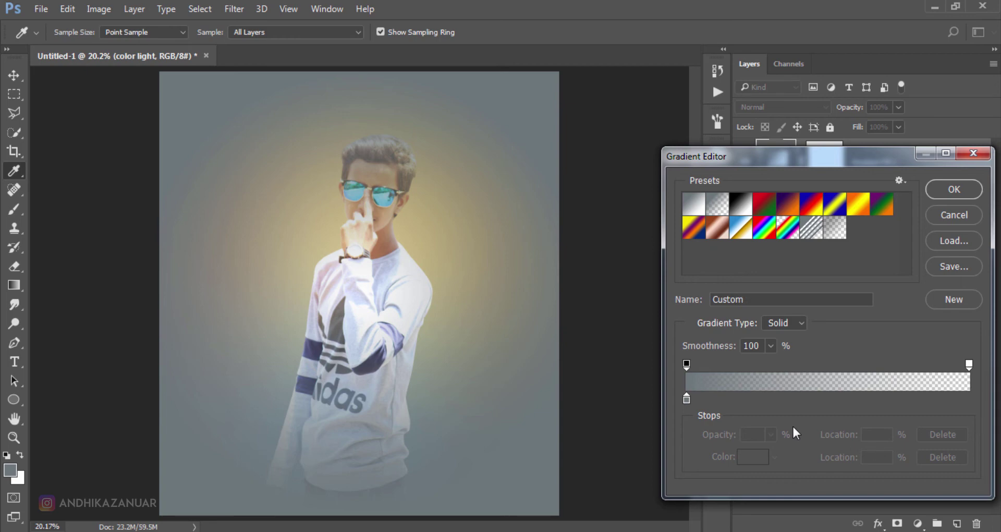
left_click(686, 400)
left_click(748, 456)
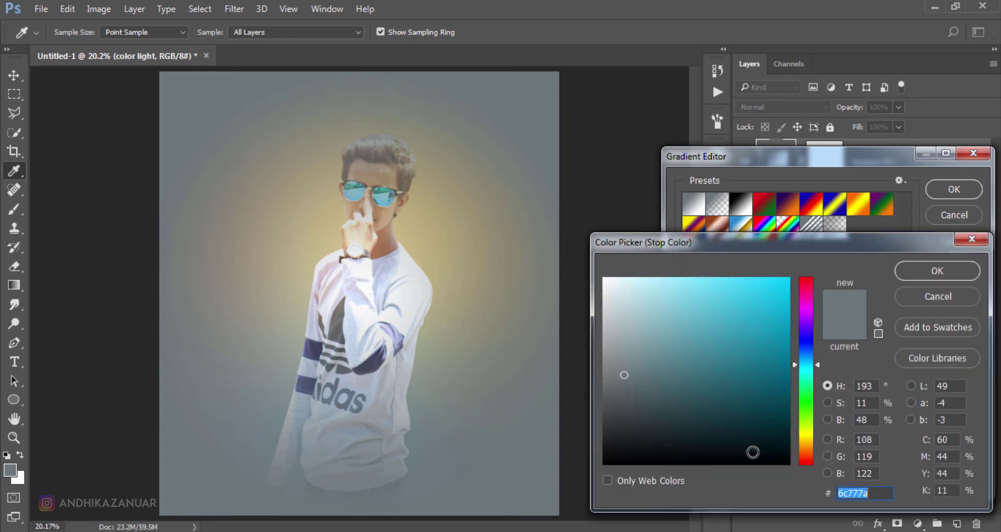
mouse_move(626, 425)
left_mouse_down()
mouse_move(601, 410)
mouse_move(600, 429)
left_mouse_up()
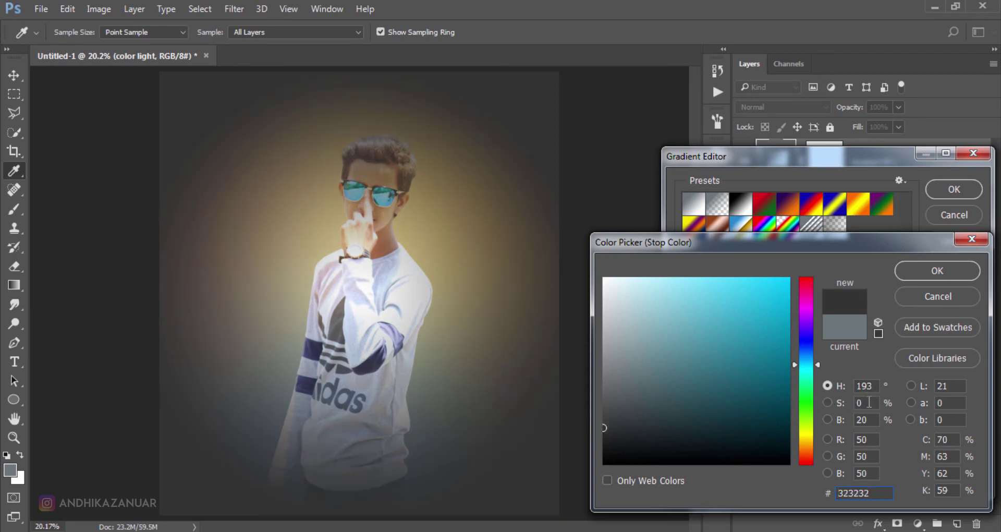
double_click(869, 419)
left_click(945, 267)
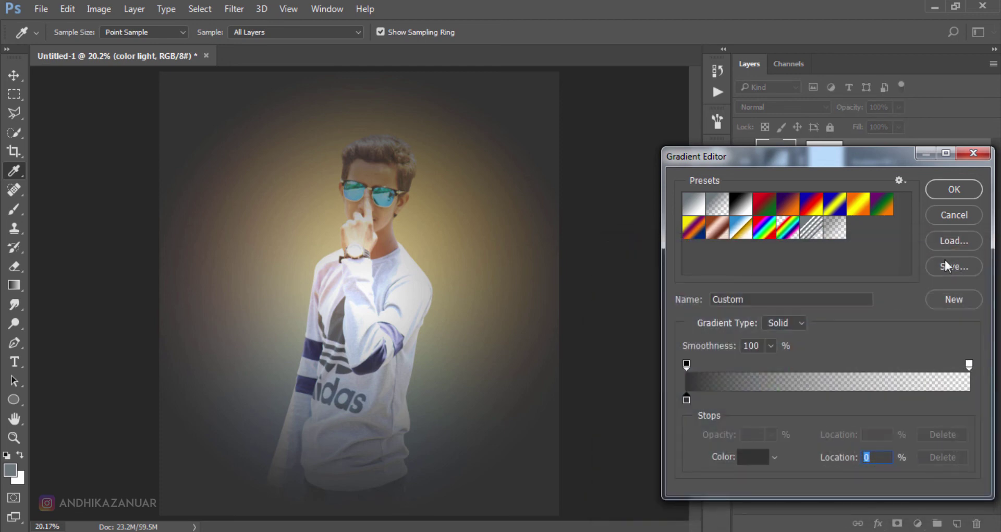
left_click(954, 190)
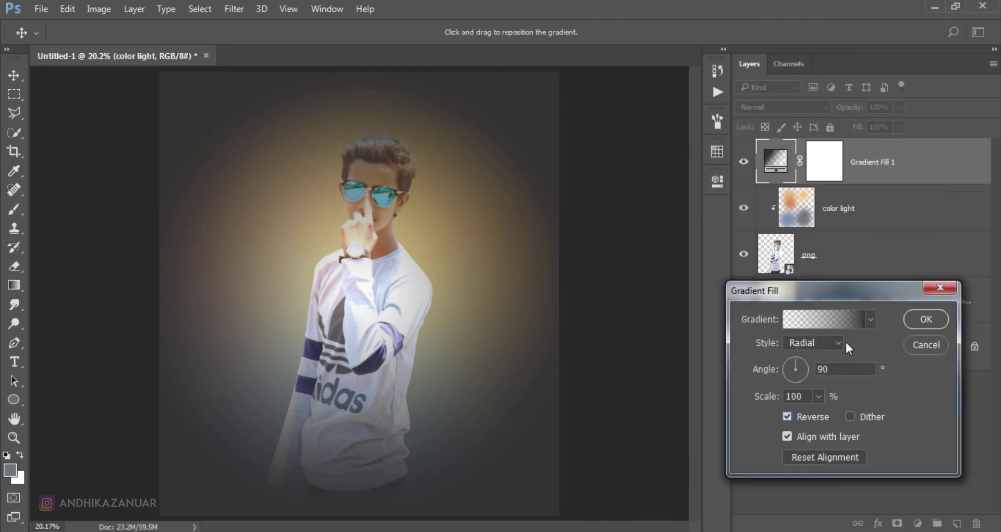
Set the gradient fill's scale to 150% and apply it
double_click(788, 396)
type("150")
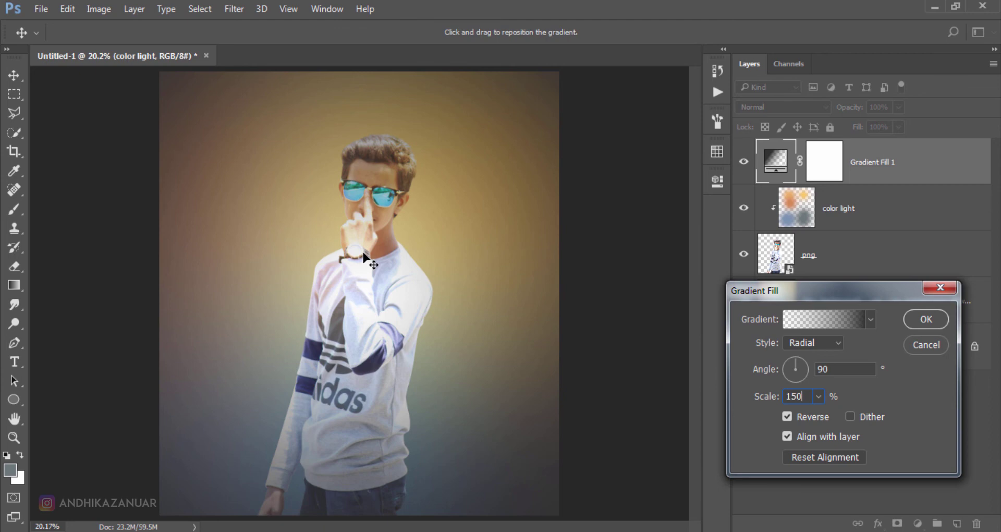
left_click(931, 321)
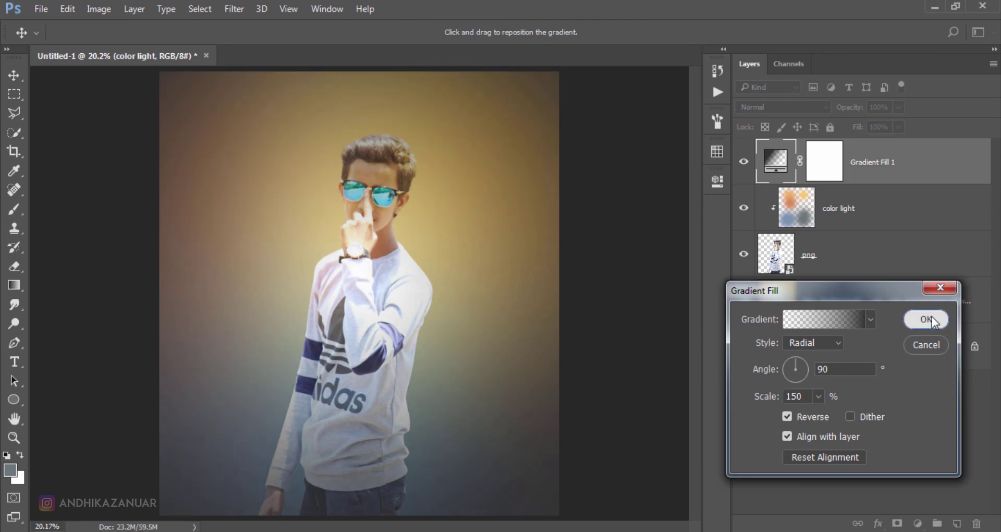
left_click(782, 107)
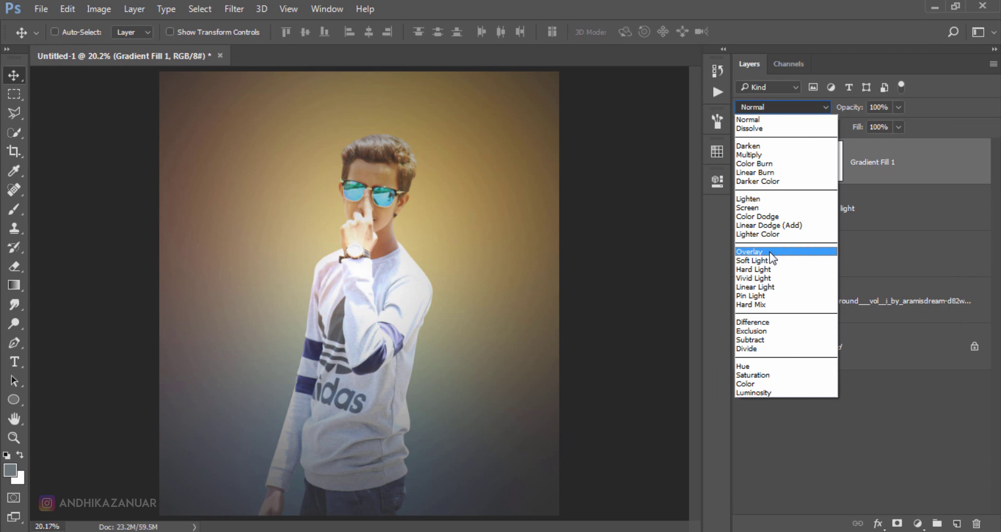
Set Gradient Fill 1 to Overlay and toggle it off and on to compare
left_click(770, 252)
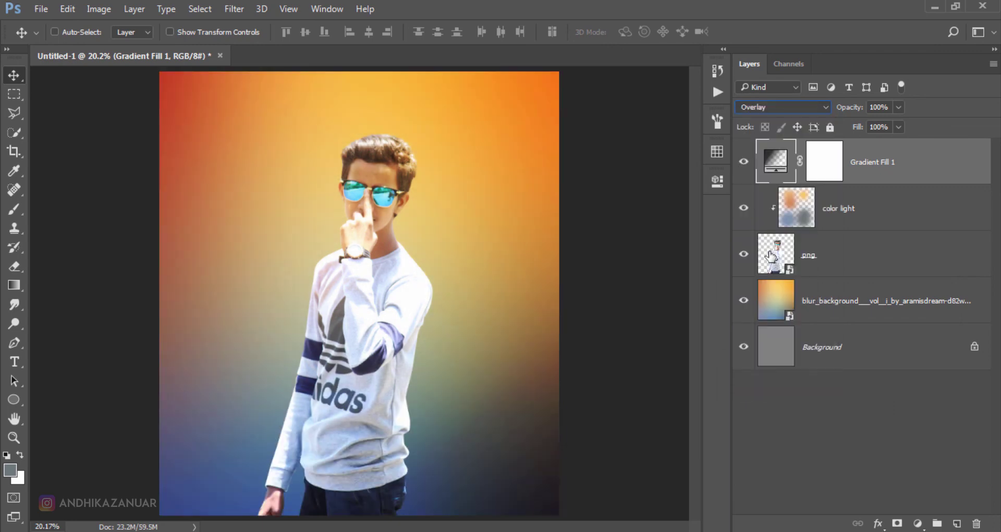
left_click(744, 162)
left_click(745, 163)
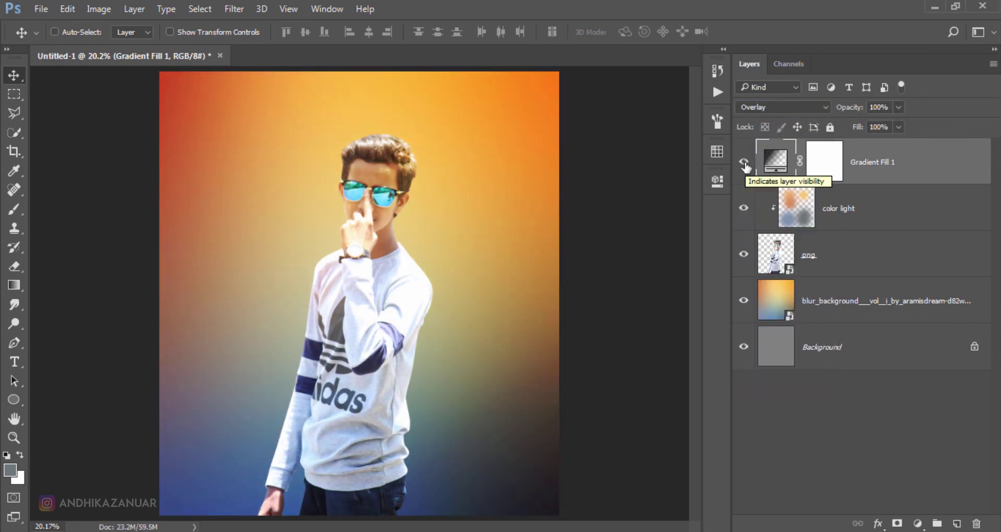